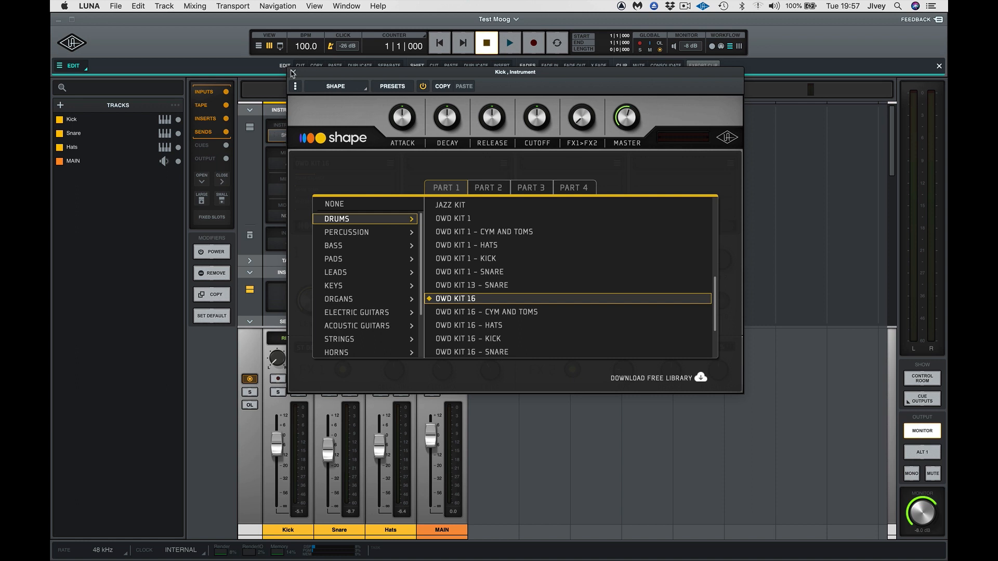
# Close the Kick track's Shape instrument, switch from the mixer to the timeline and play back the drum tracks.
pyautogui.click(294, 73)
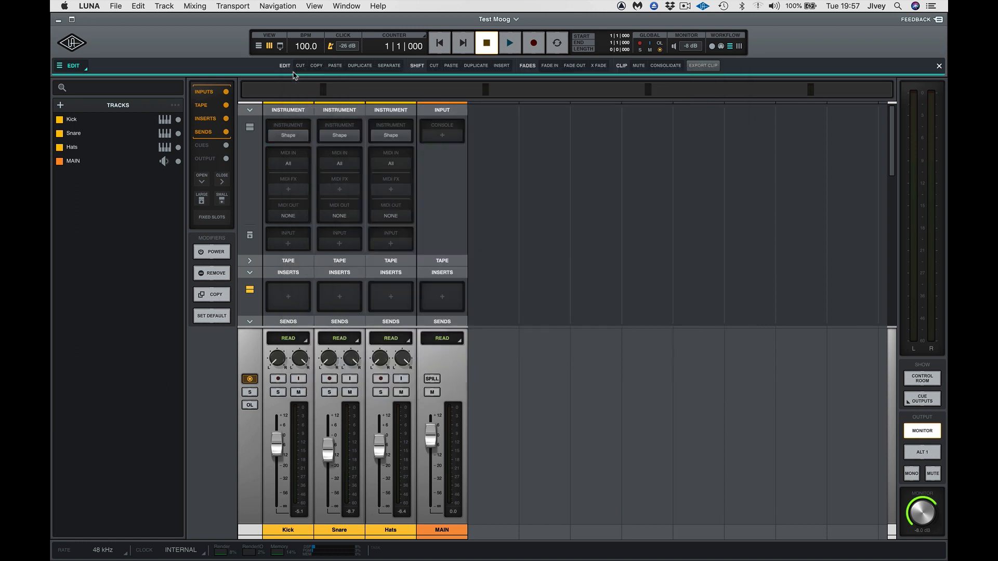
pyautogui.press('super+equal')
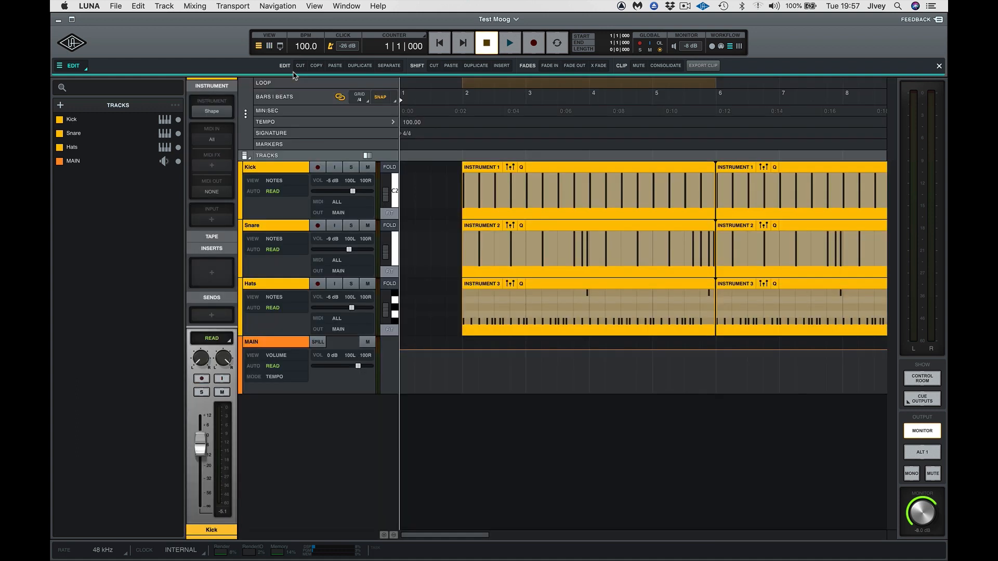
pyautogui.press('space')
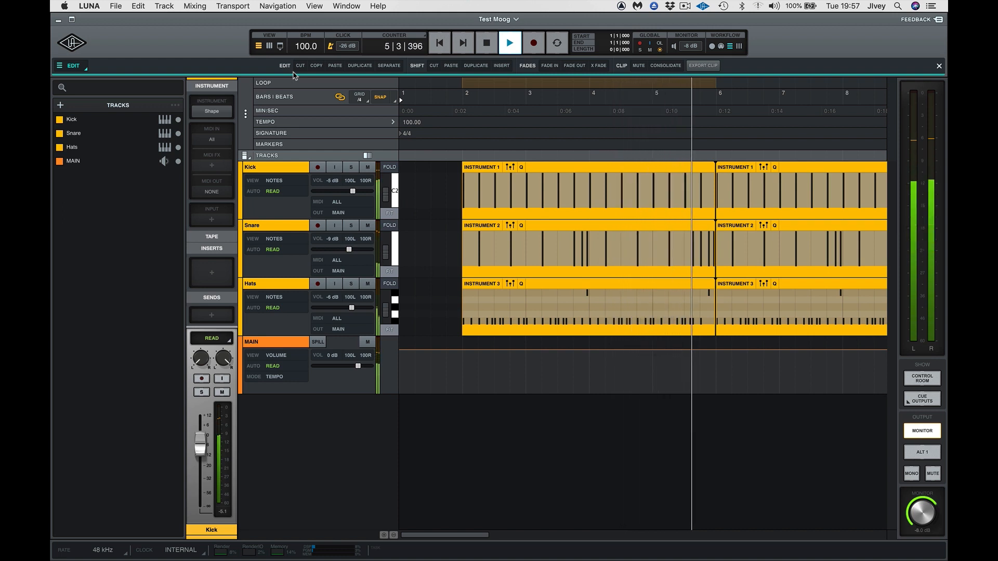
pyautogui.press('space')
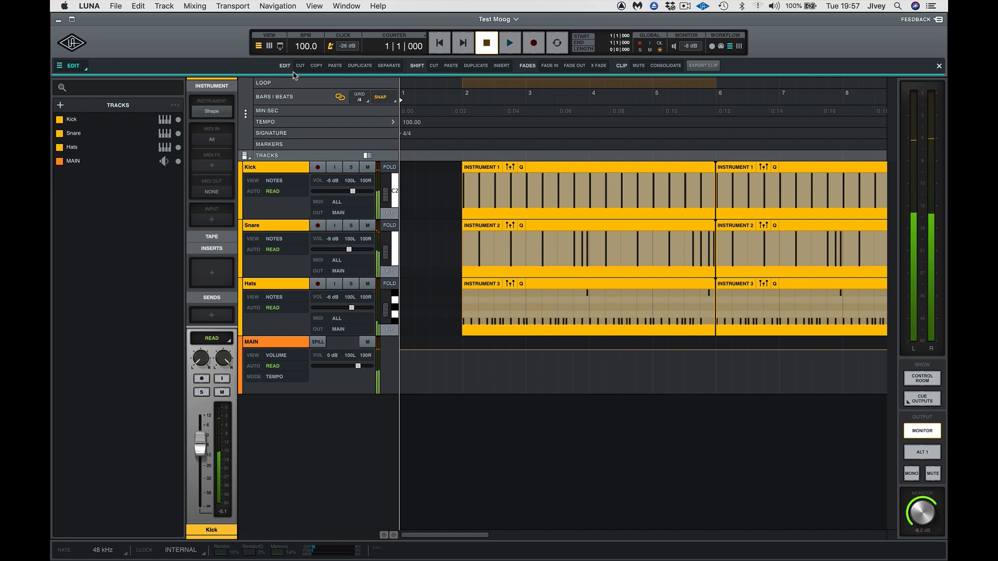
pyautogui.press('r')
pyautogui.press('r')
pyautogui.press('t')
pyautogui.press('t')
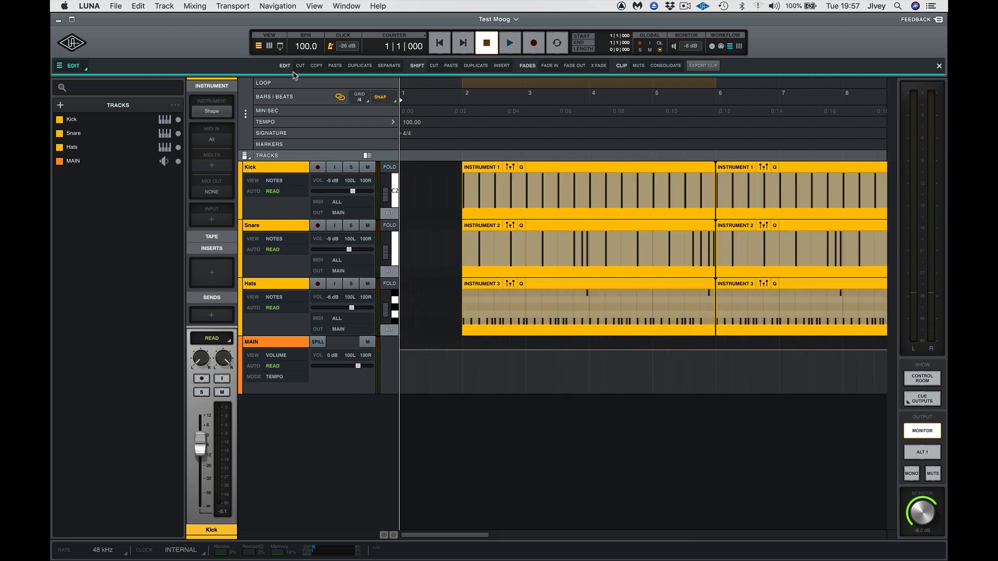
# Create one stereo instrument track below the drum tracks with Minimoog as its instrument.
pyautogui.doubleClick(352, 463)
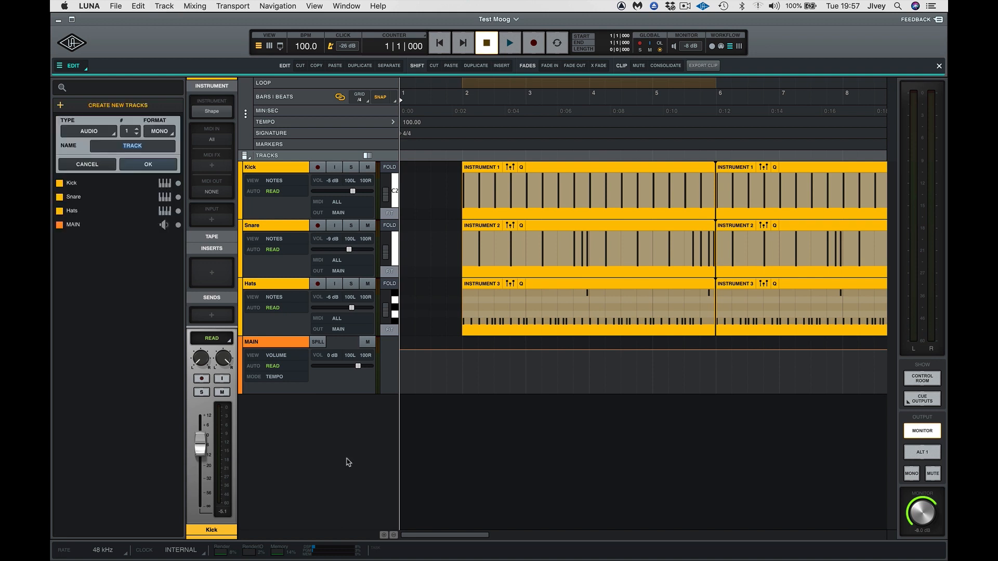
pyautogui.click(95, 134)
pyautogui.click(94, 158)
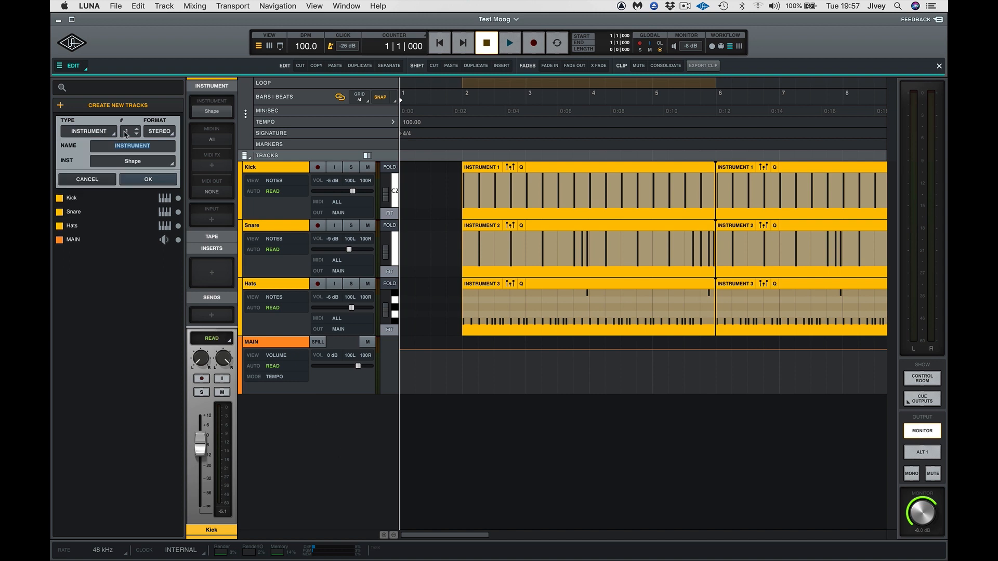
pyautogui.click(129, 164)
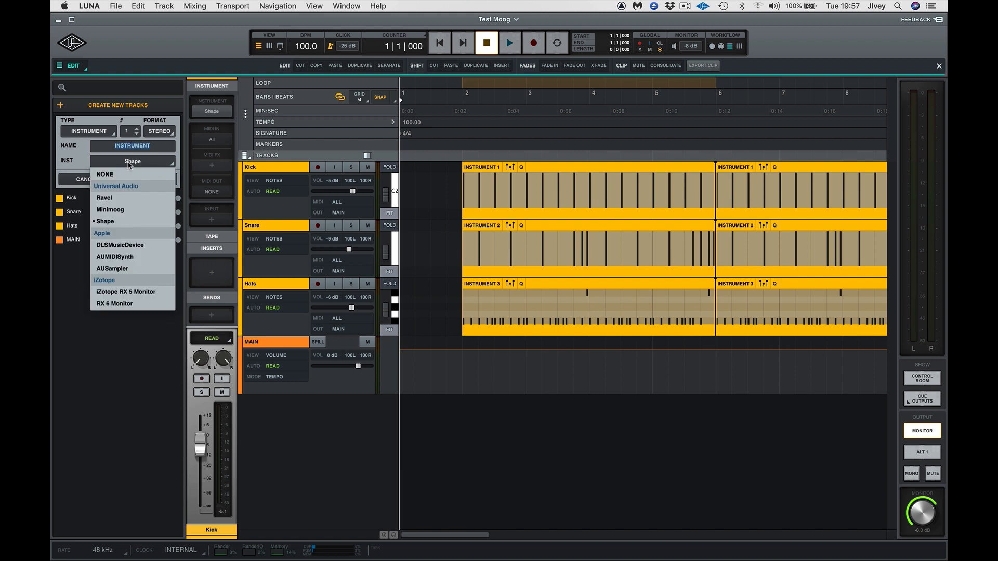
pyautogui.click(120, 211)
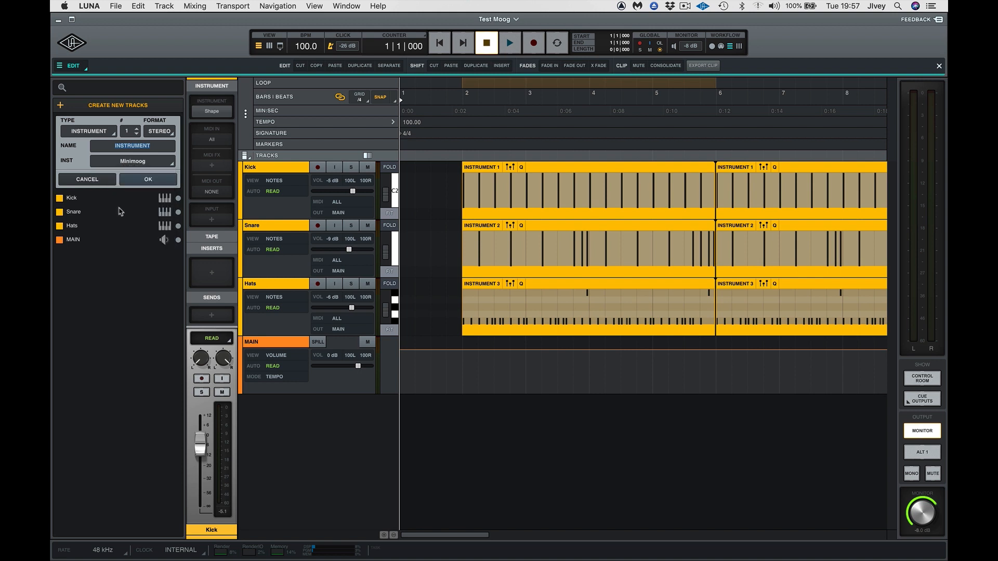
pyautogui.click(143, 179)
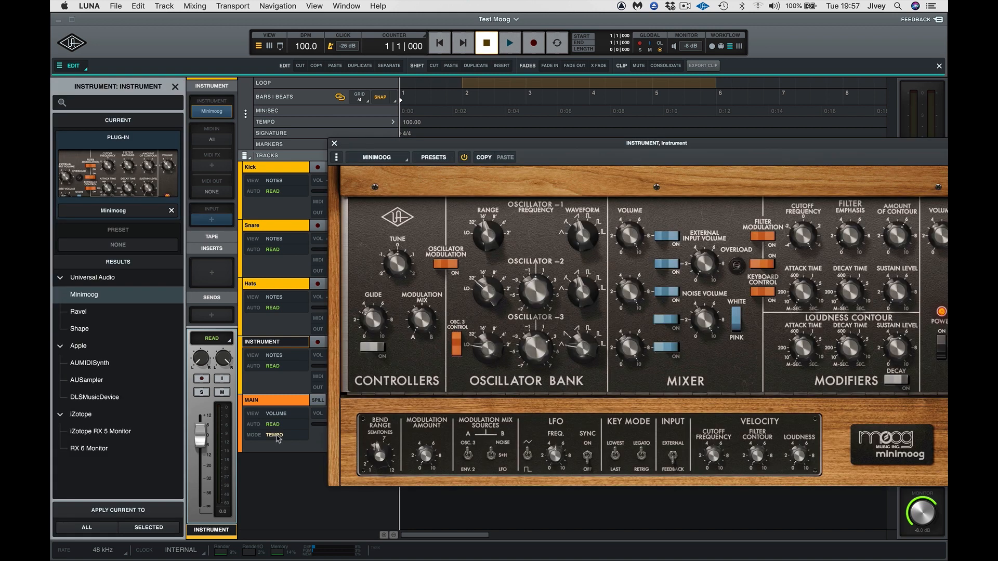
pyautogui.moveTo(357, 147); pyautogui.dragTo(382, 150)
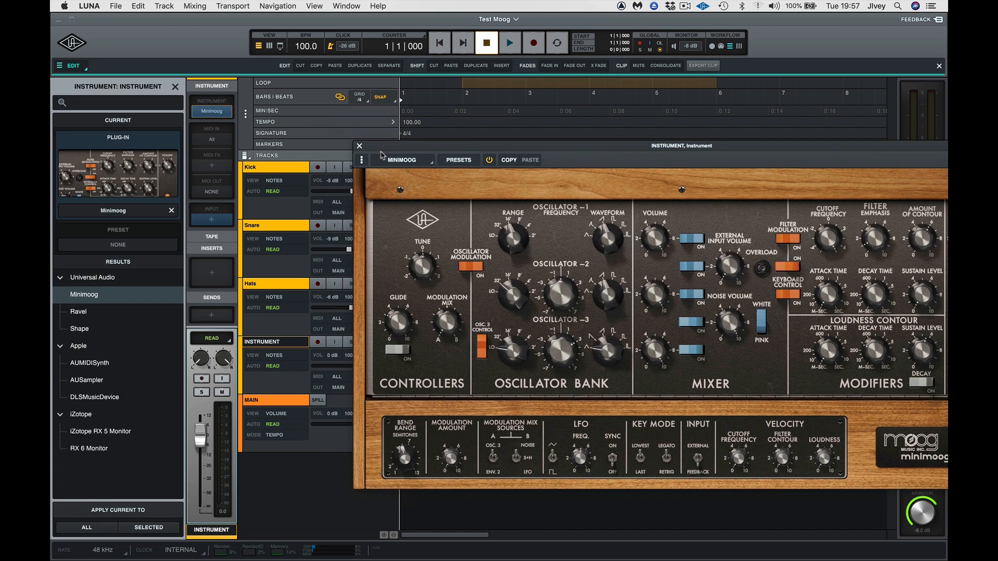
# Rename the new Minimoog instrument track as Bass Synth.
pyautogui.click(268, 344)
pyautogui.doubleClick(268, 344)
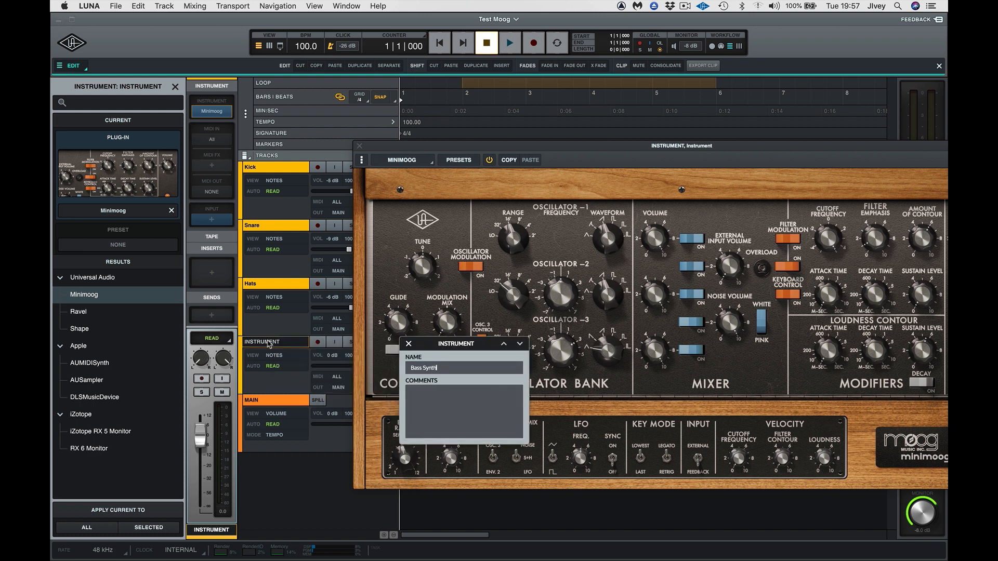
pyautogui.press('Return')
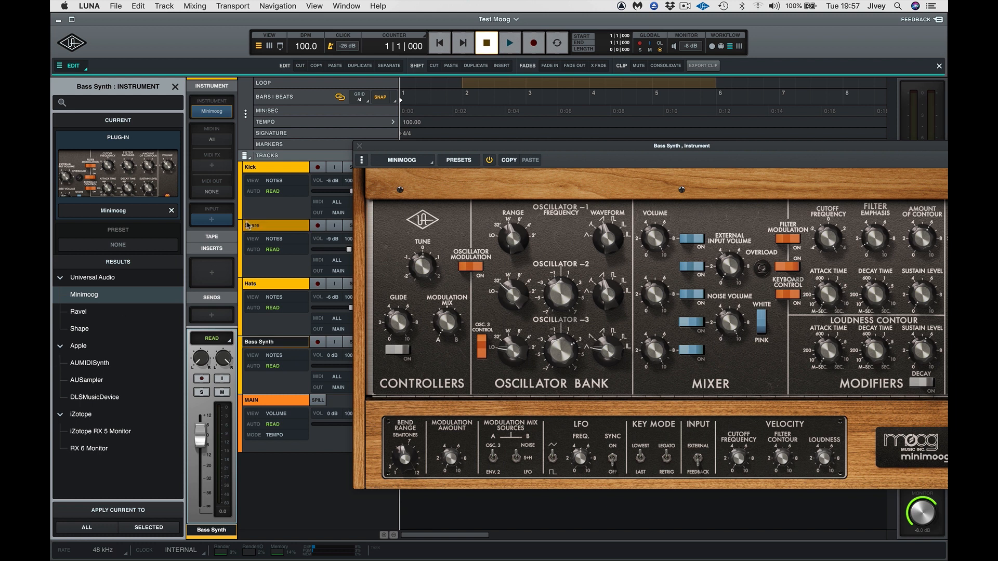
# Load the Lightning preset from the Bass category into the Bass Synth track's Minimoog.
pyautogui.click(455, 163)
pyautogui.scroll(-5, 174, 426)
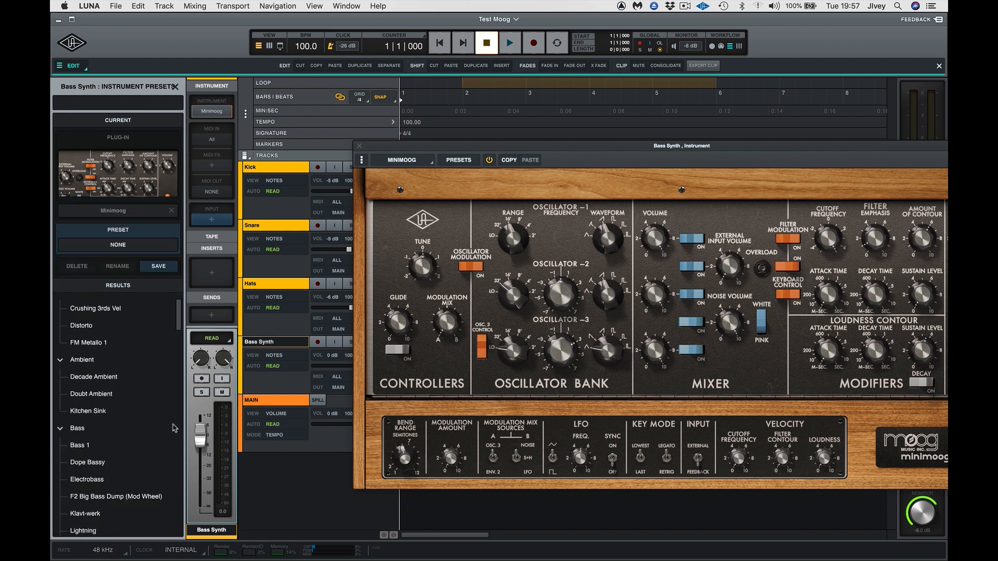
pyautogui.click(86, 457)
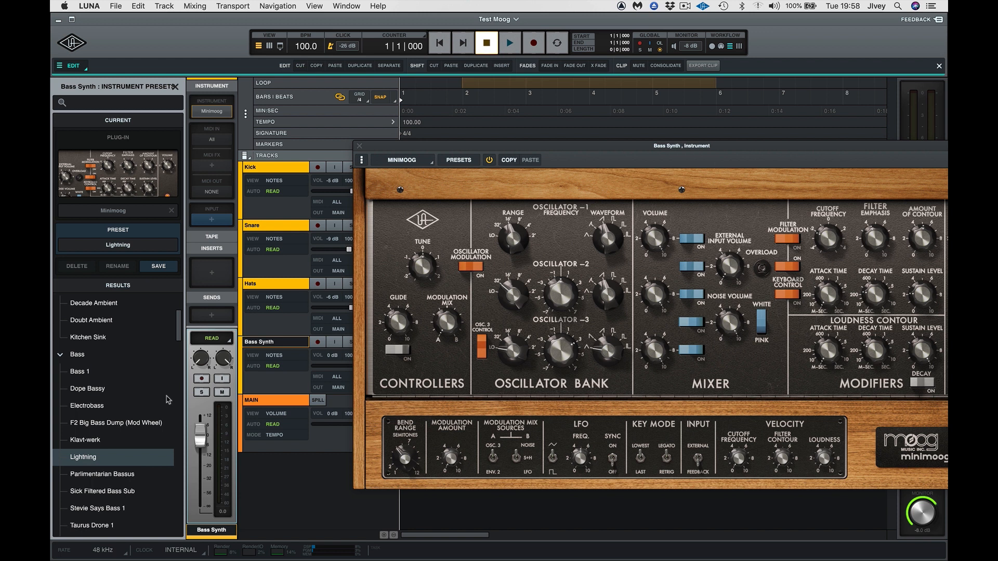
# Record-enable the Bass Synth track and record a MIDI bass part over the drums.
pyautogui.click(318, 342)
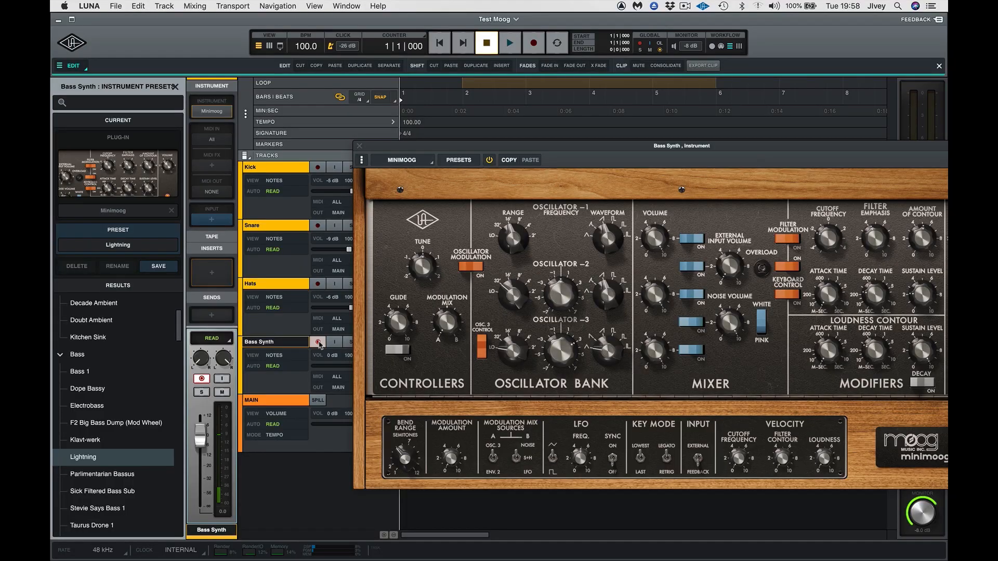
pyautogui.click(318, 343)
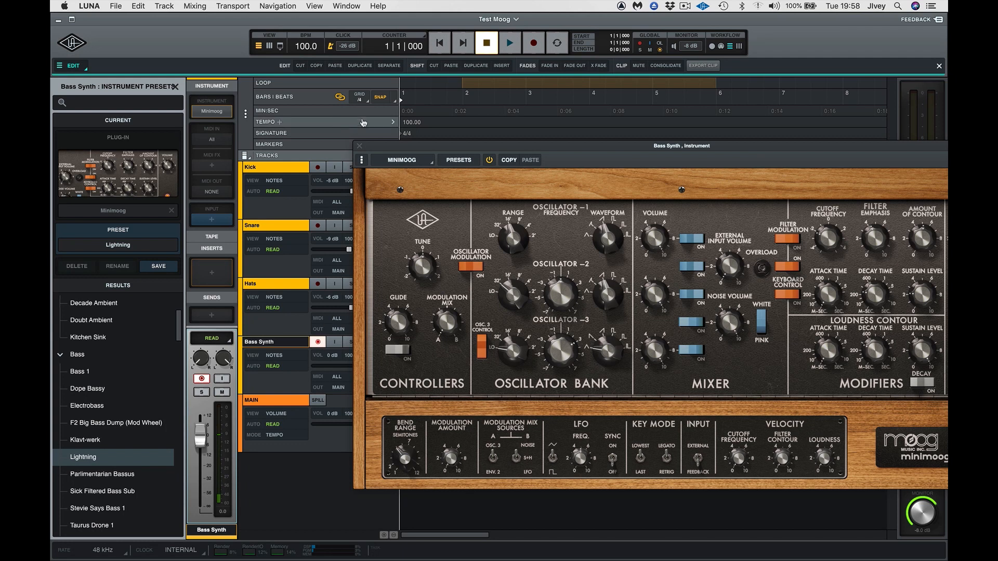
pyautogui.click(534, 46)
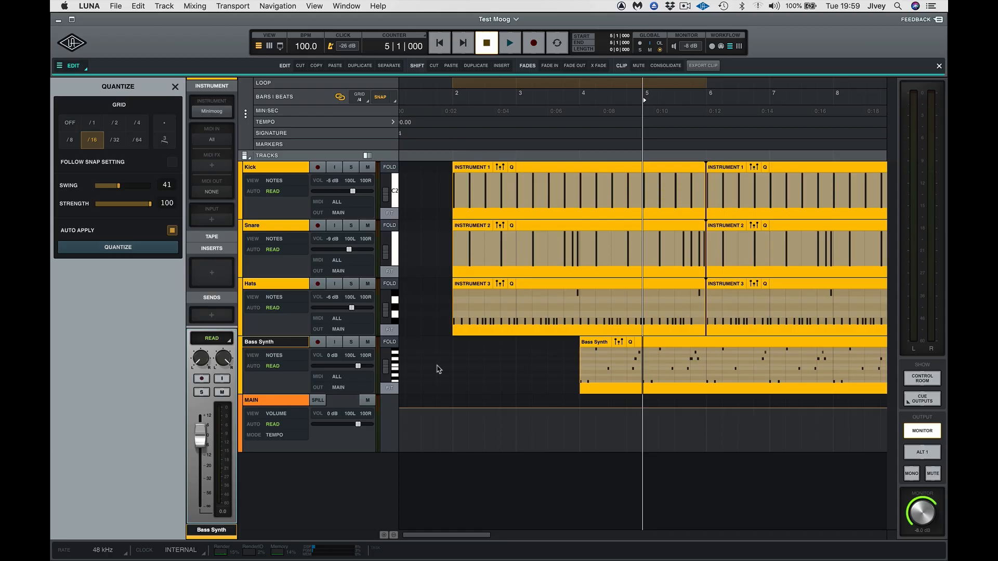
# Quantize the whole recorded Bass Synth clip to the 1/16 grid and play it back with the drums.
pyautogui.press('r')
pyautogui.press('r')
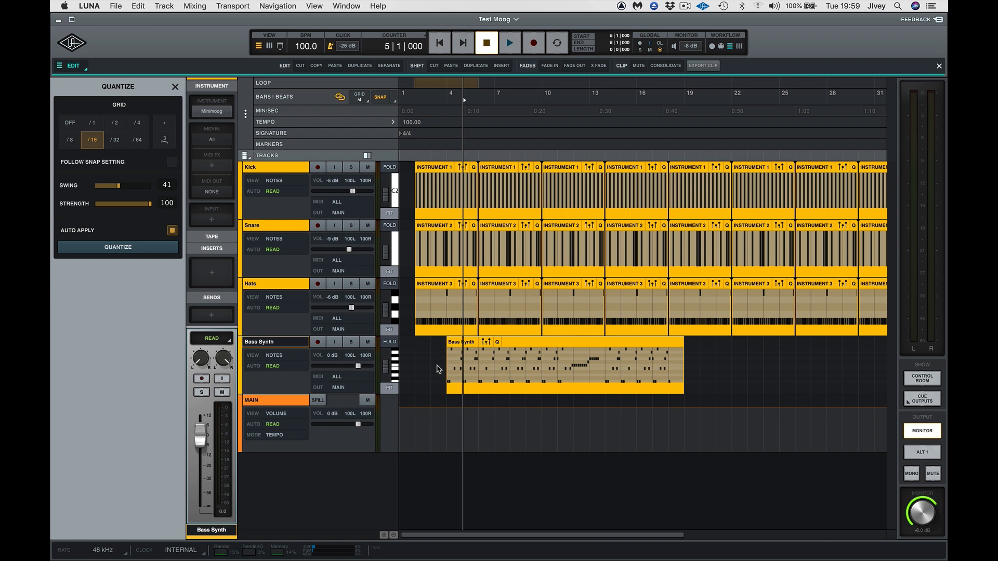
pyautogui.moveTo(429, 359); pyautogui.dragTo(748, 390)
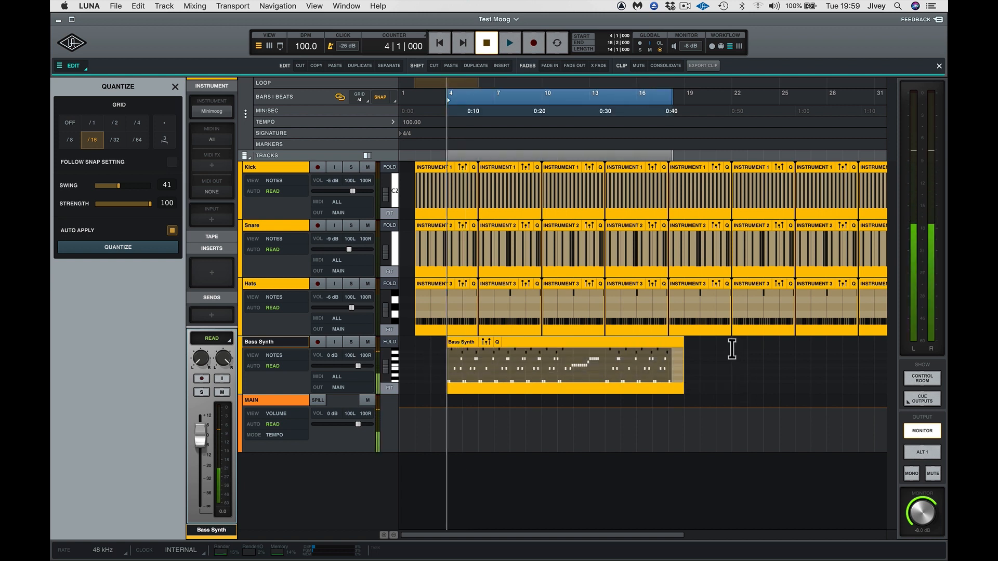
pyautogui.moveTo(724, 346); pyautogui.dragTo(431, 393)
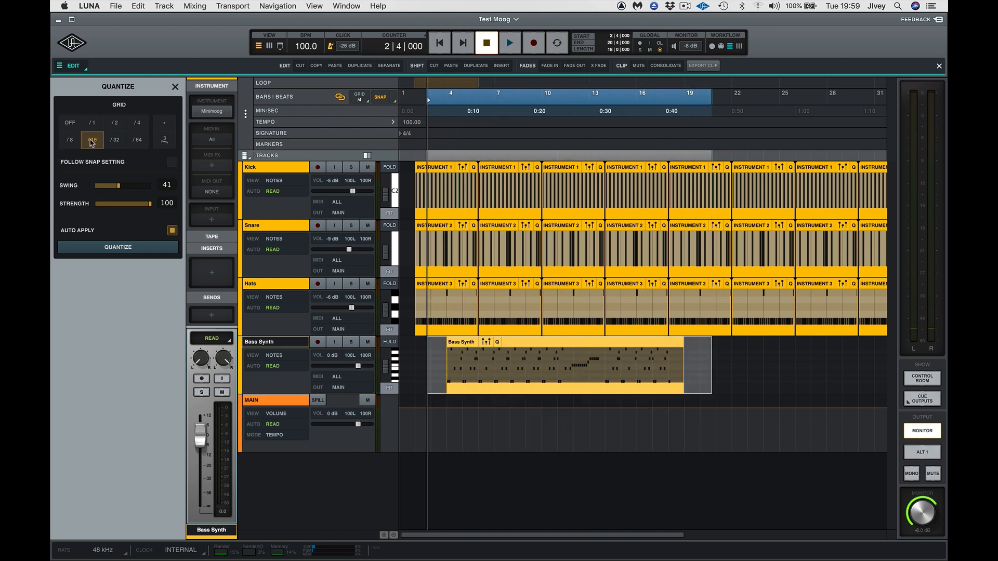
pyautogui.click(112, 248)
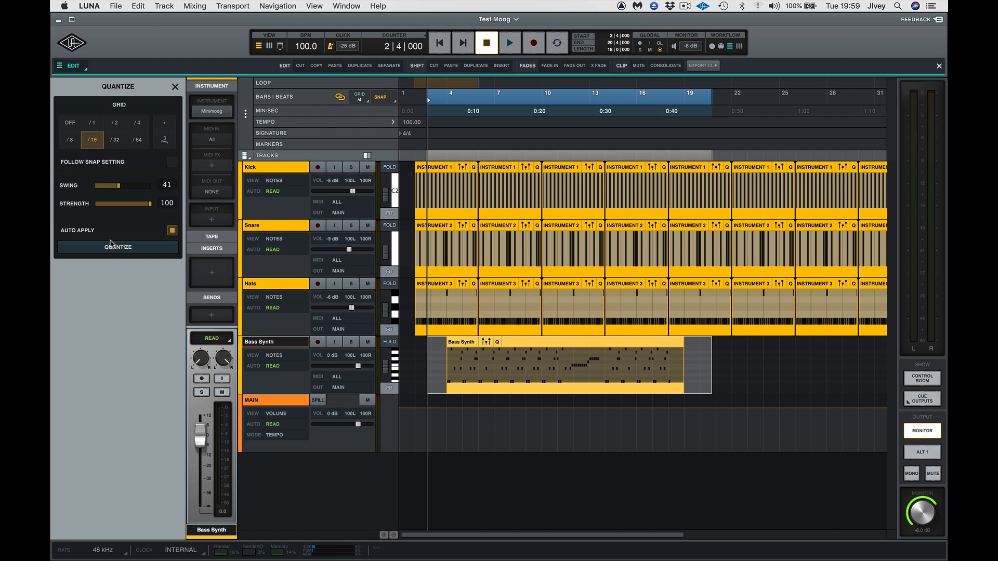
pyautogui.click(117, 250)
pyautogui.click(443, 155)
pyautogui.press('space')
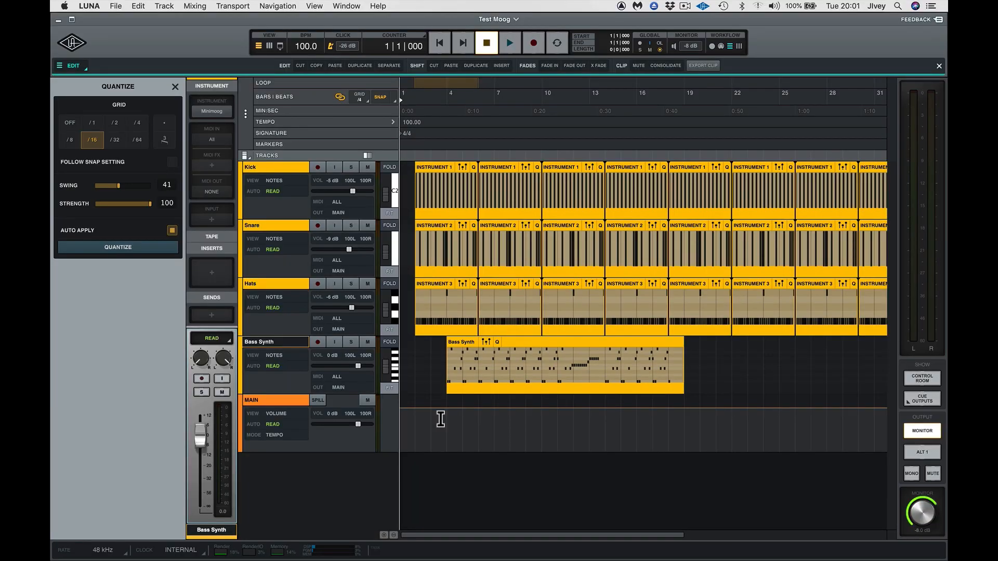
# Create one mono audio track below Bass Synth and name it Guitar Rhy.
pyautogui.press('shift+super+n')
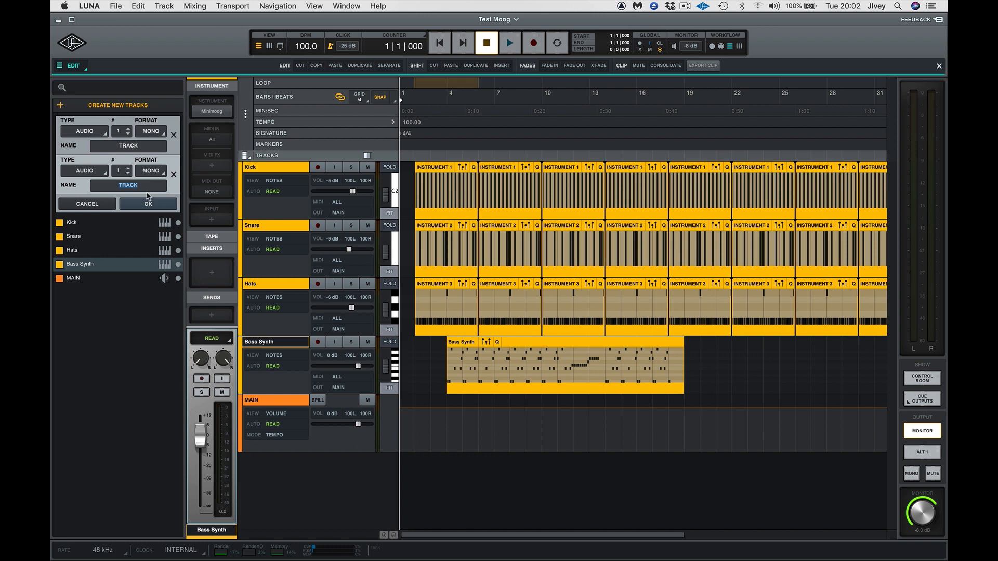
pyautogui.click(174, 175)
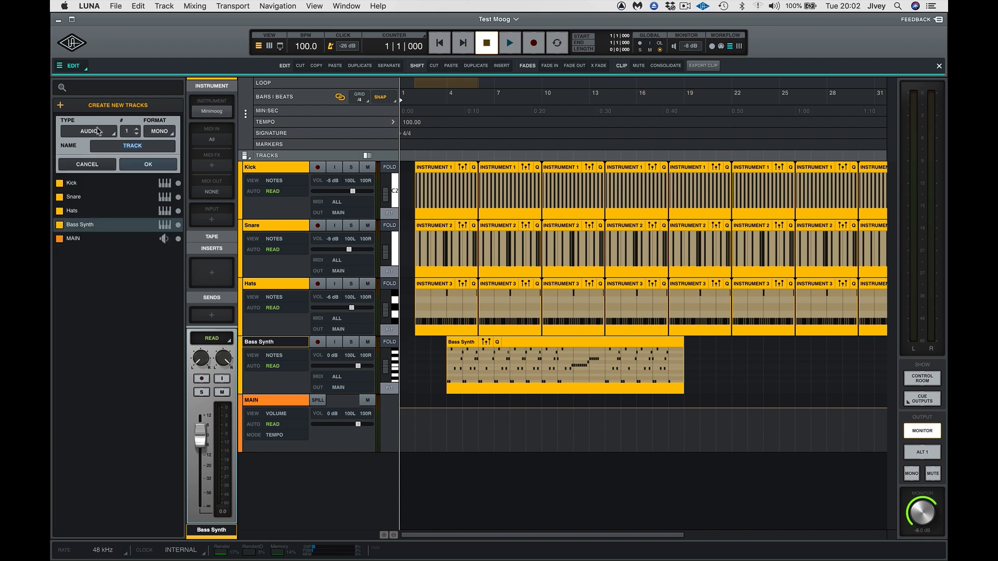
pyautogui.click(148, 166)
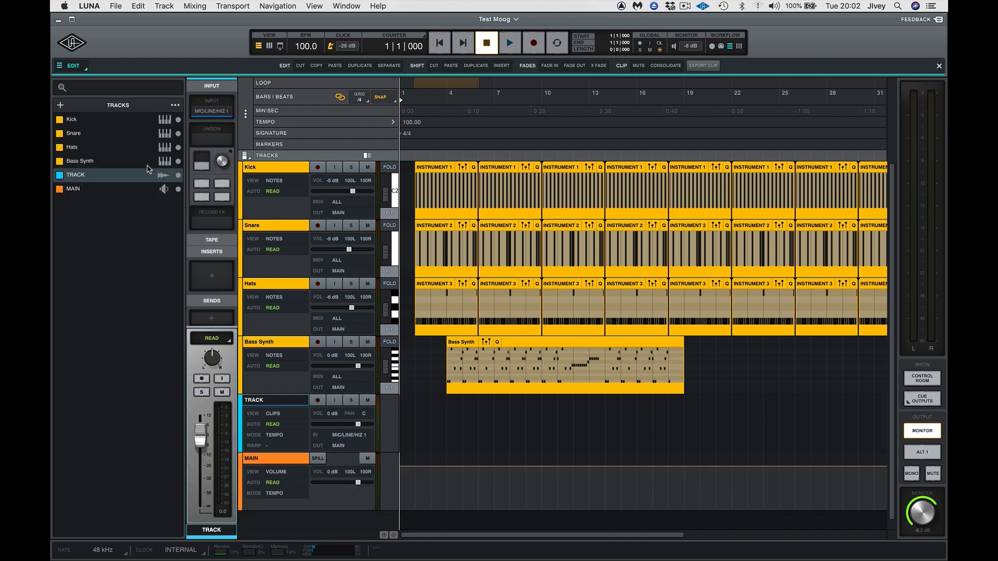
pyautogui.doubleClick(261, 400)
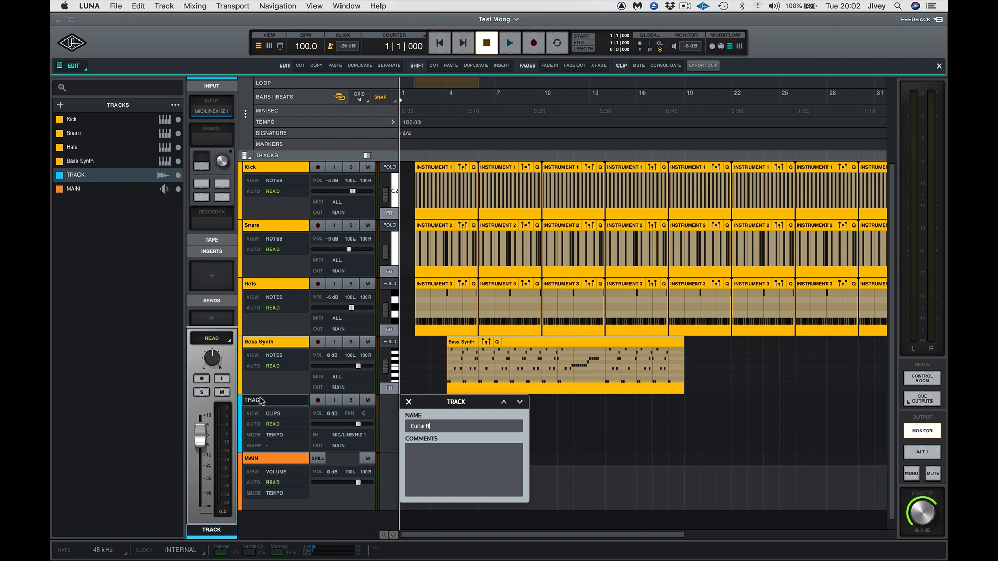
pyautogui.press('Return')
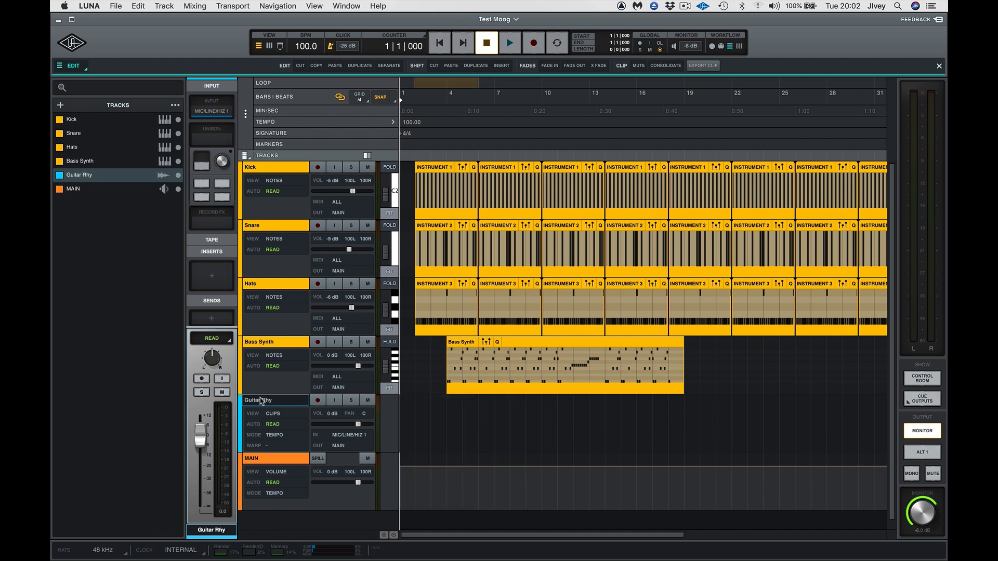
# Switch to the mixer and record-enable the Guitar Rhy track.
pyautogui.press('super+equal')
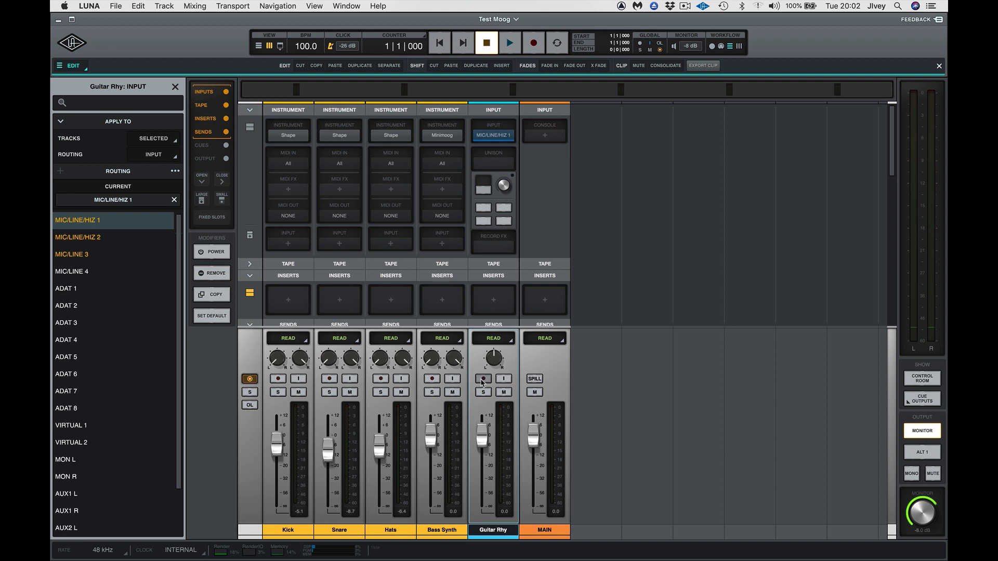
pyautogui.click(482, 380)
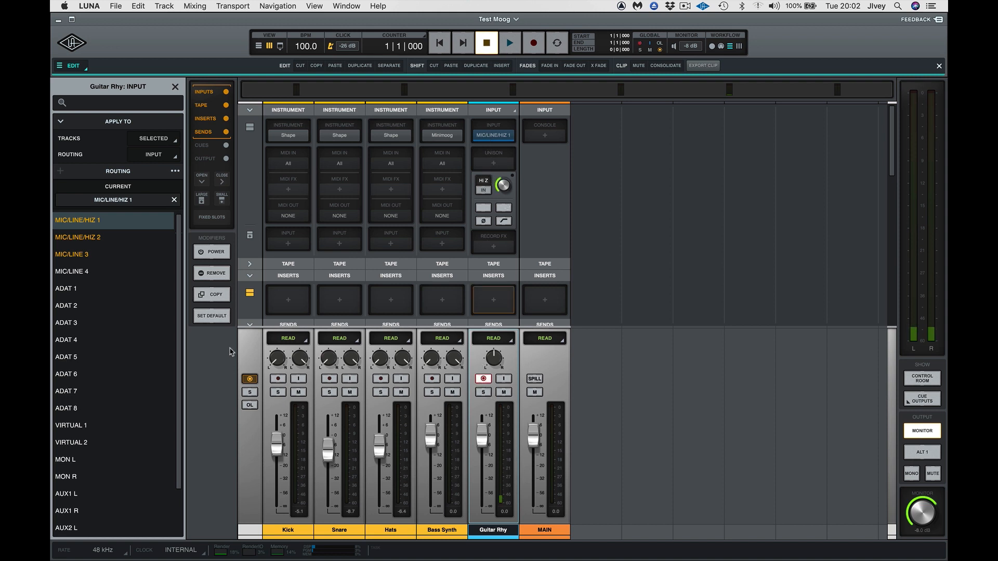
pyautogui.click(249, 380)
# Search for "fend" and load the Fender 55 Tweed Deluxe plug-in into the Guitar Rhy track's Unison slot.
pyautogui.click(494, 164)
pyautogui.click(107, 104)
pyautogui.write('fend')
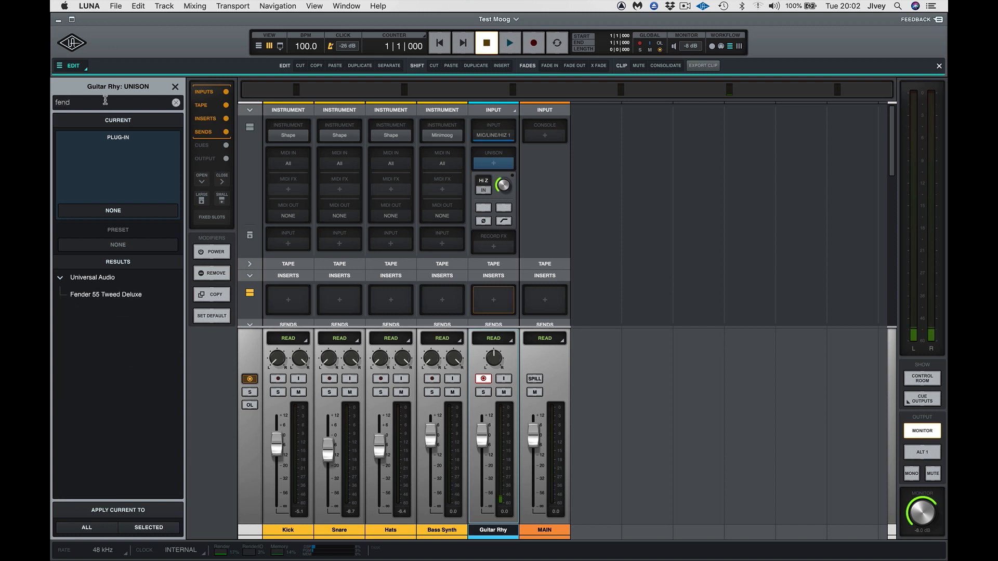
pyautogui.click(106, 300)
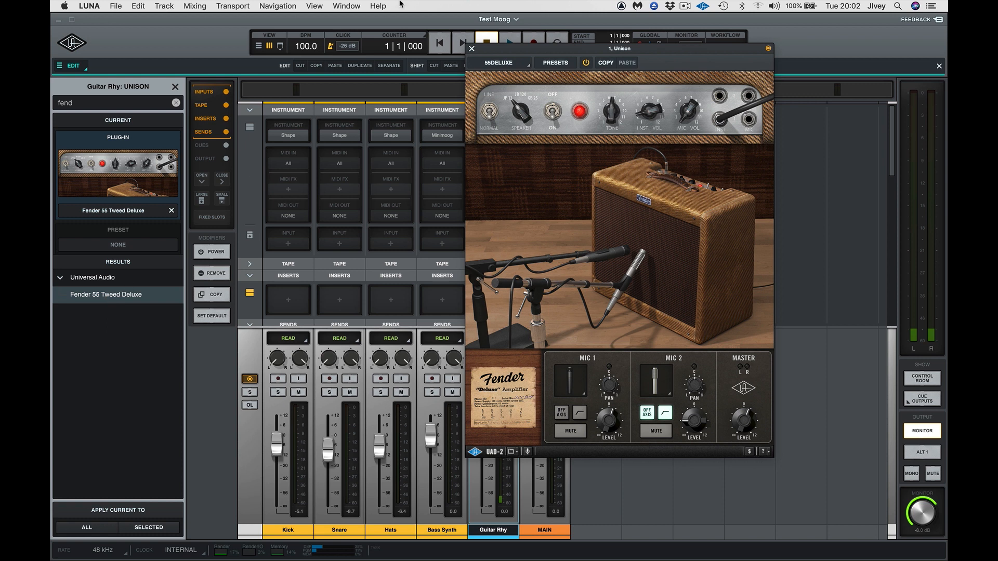
pyautogui.moveTo(524, 51); pyautogui.dragTo(601, 49)
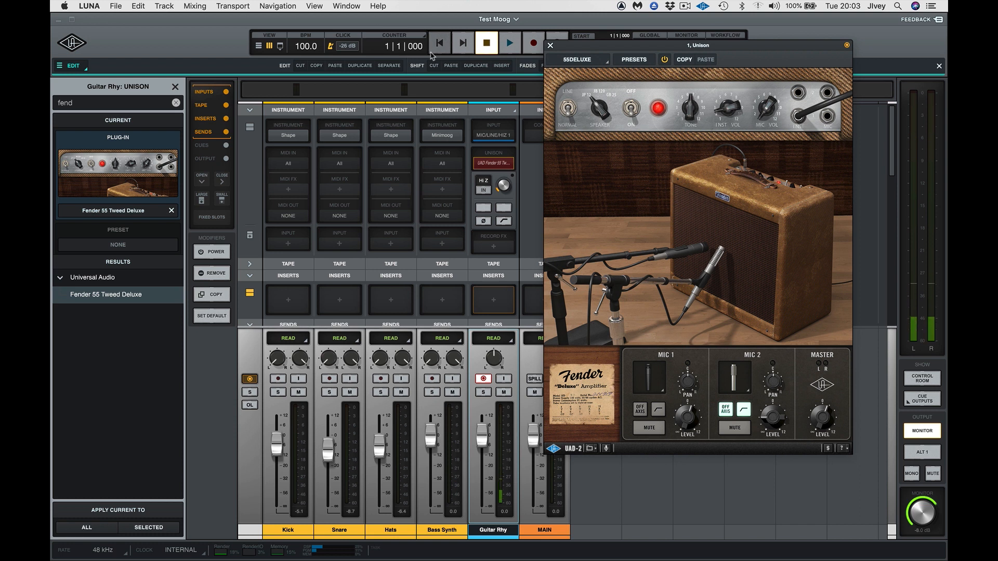
# Search for "1176" and load the UA 1176AE plug-in into the Guitar Rhy track's first Record FX slot.
pyautogui.click(492, 248)
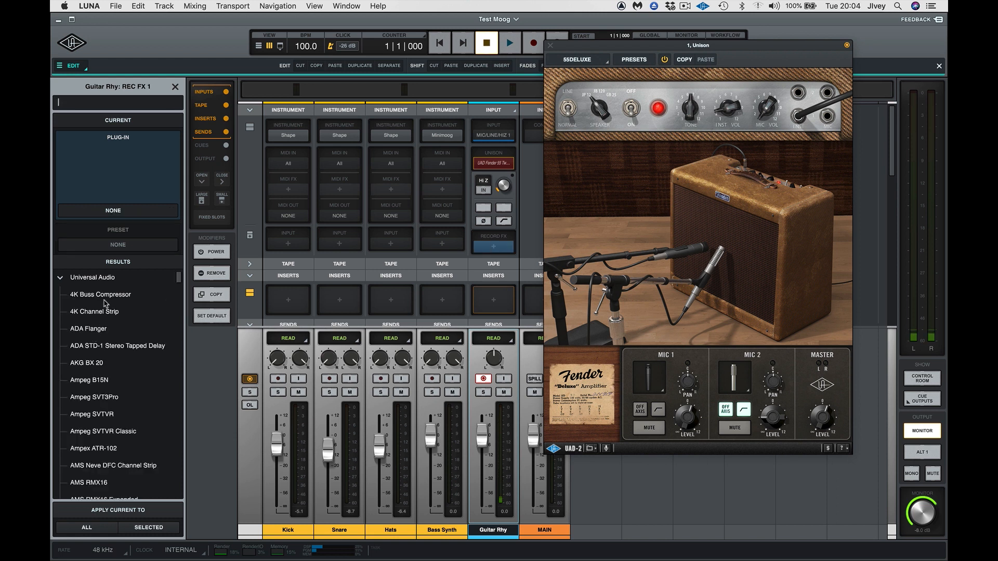
pyautogui.write('117')
pyautogui.write('6')
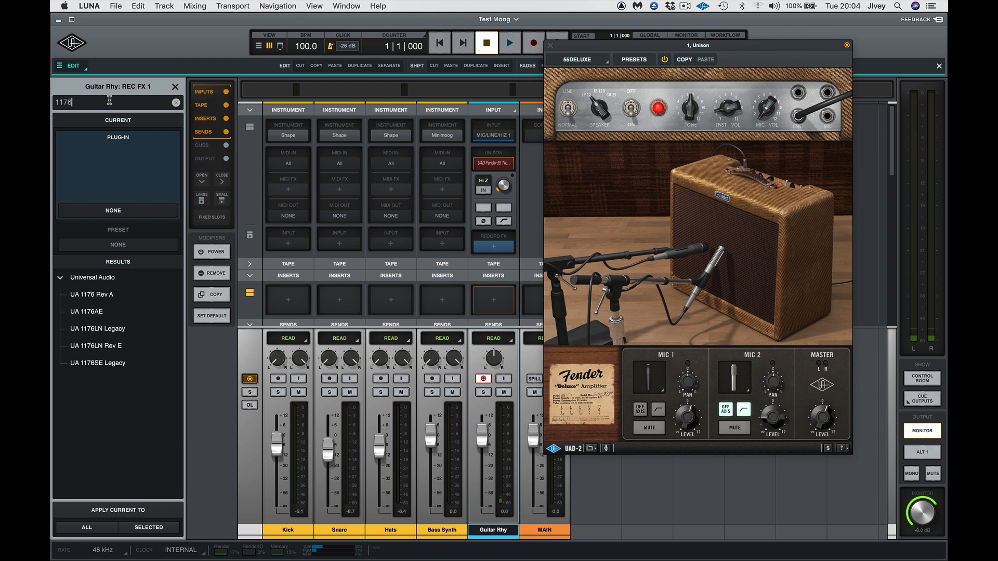
pyautogui.click(88, 312)
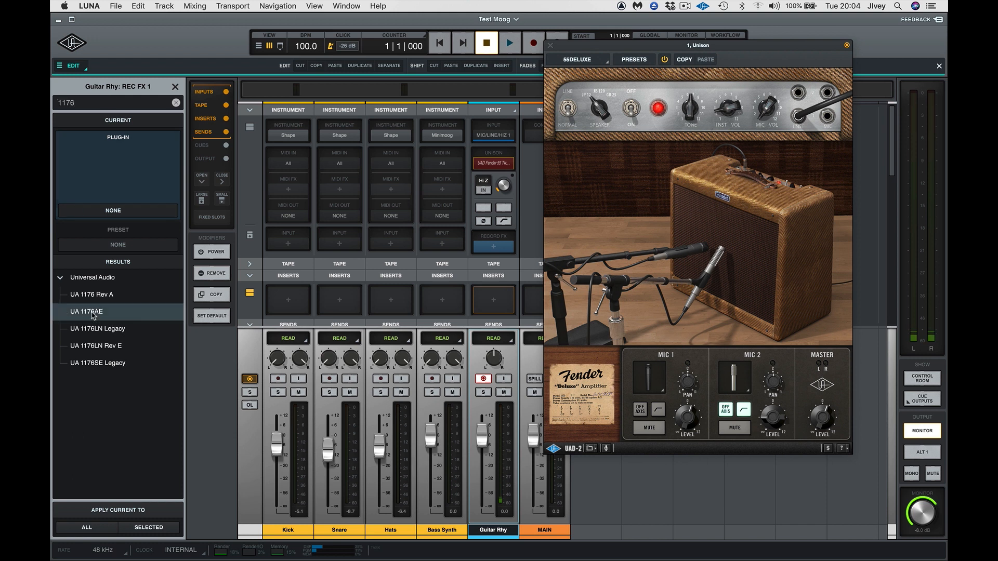
pyautogui.moveTo(580, 52); pyautogui.dragTo(382, 325)
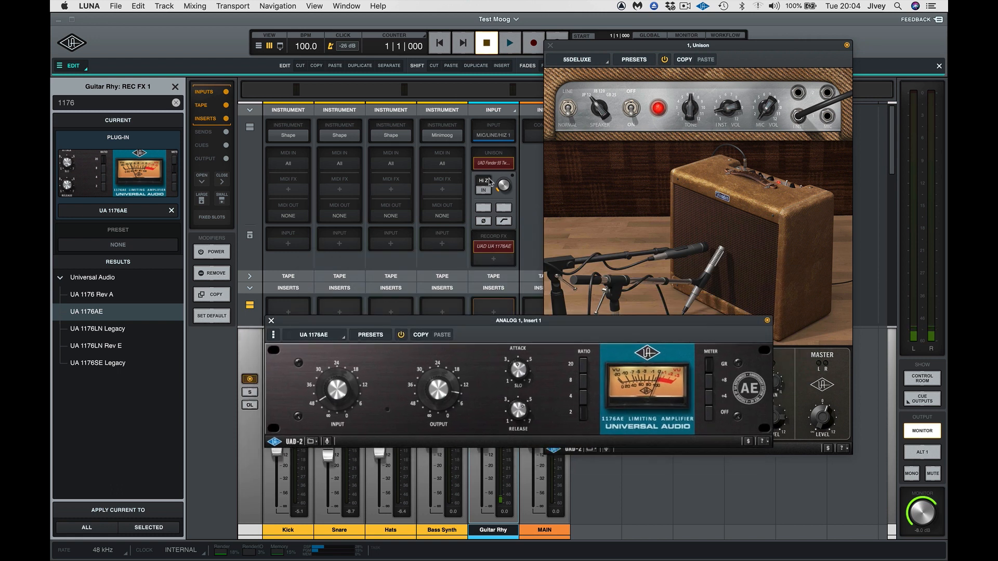
# Load the Andy Johns Guitar preset in the UA 1176AE and close its plug-in window.
pyautogui.click(370, 335)
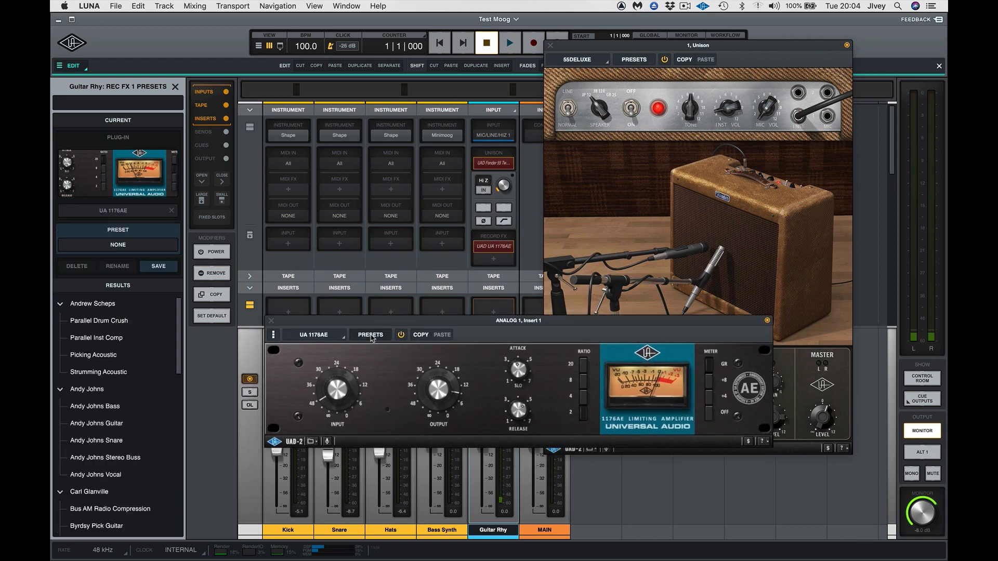
pyautogui.scroll(-1, 100, 451)
pyautogui.click(101, 407)
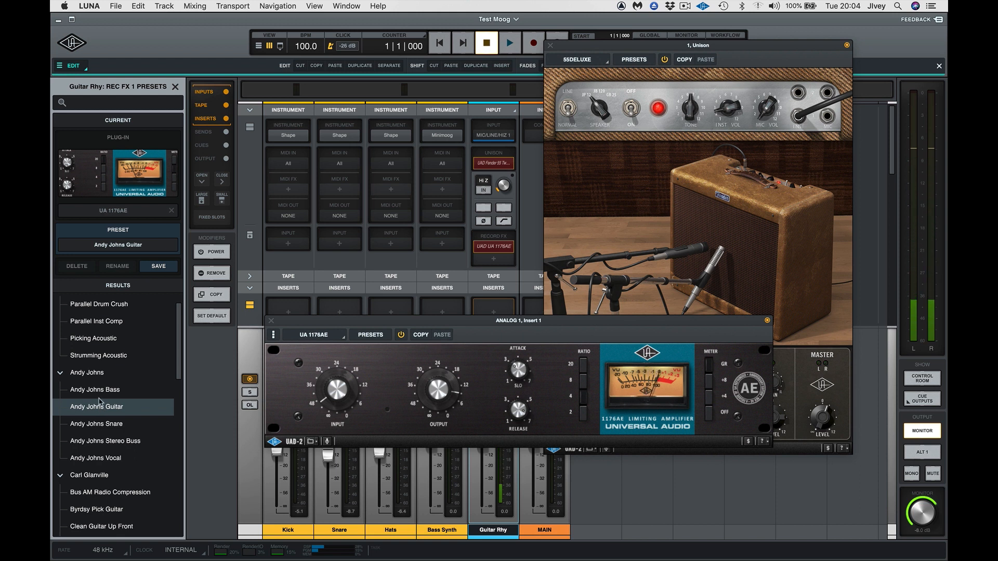
pyautogui.moveTo(339, 391)
pyautogui.mouseDown()
pyautogui.moveTo(336, 372)
pyautogui.moveTo(337, 384)
pyautogui.mouseUp()
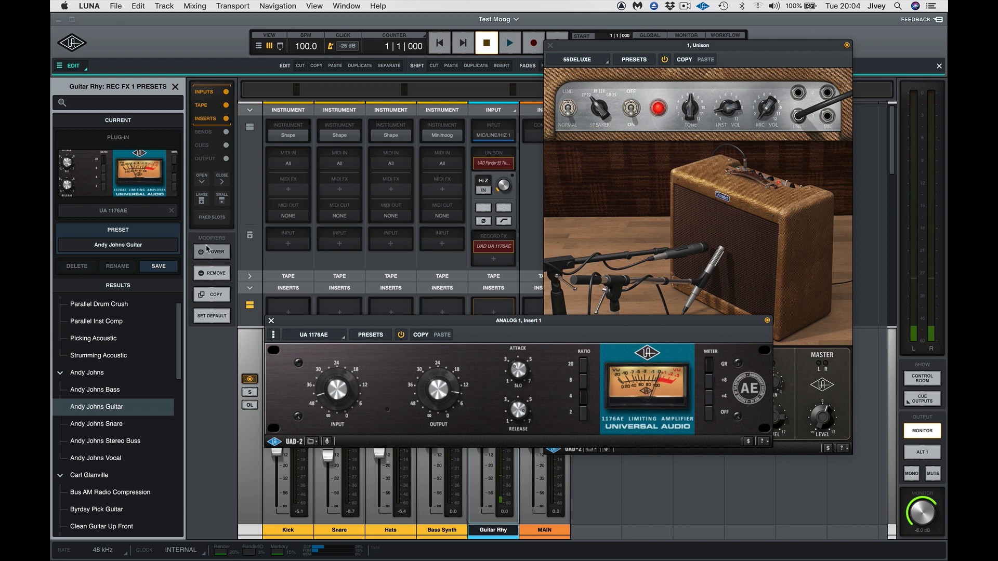
pyautogui.click(271, 321)
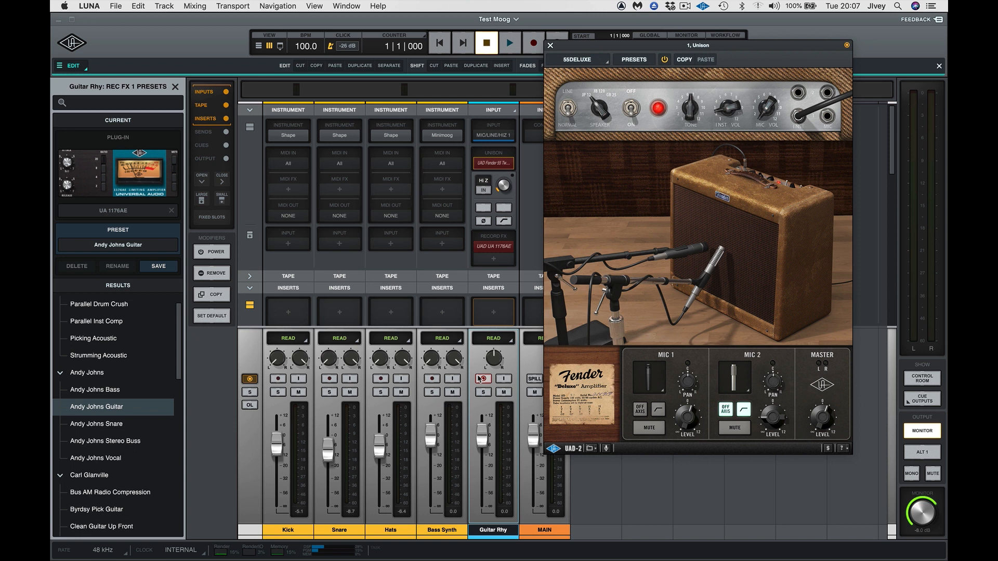
# Close the amp plug-in window and record a rhythm guitar take on Guitar Rhy from bar 1 in the timeline view.
pyautogui.press('super+equal')
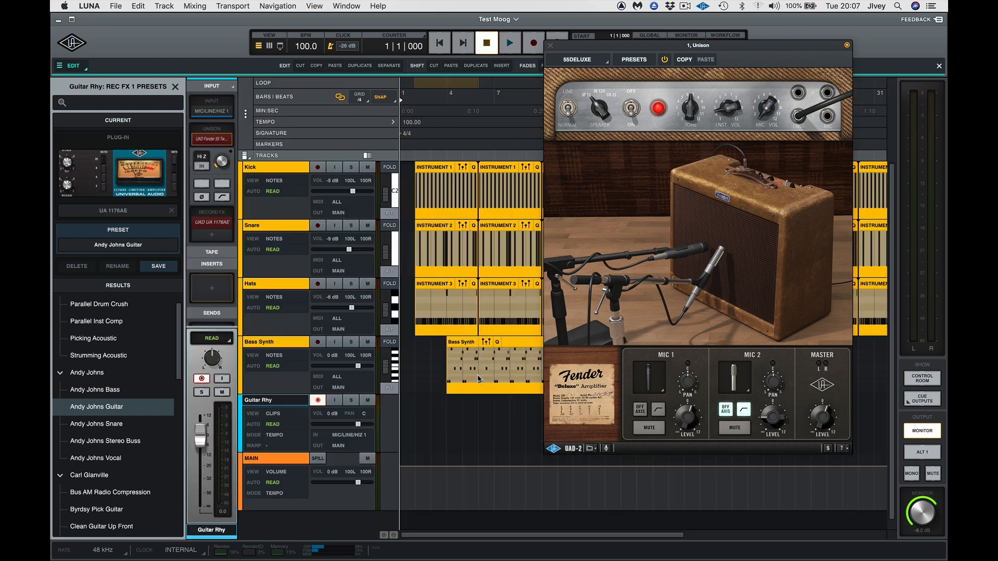
pyautogui.click(550, 45)
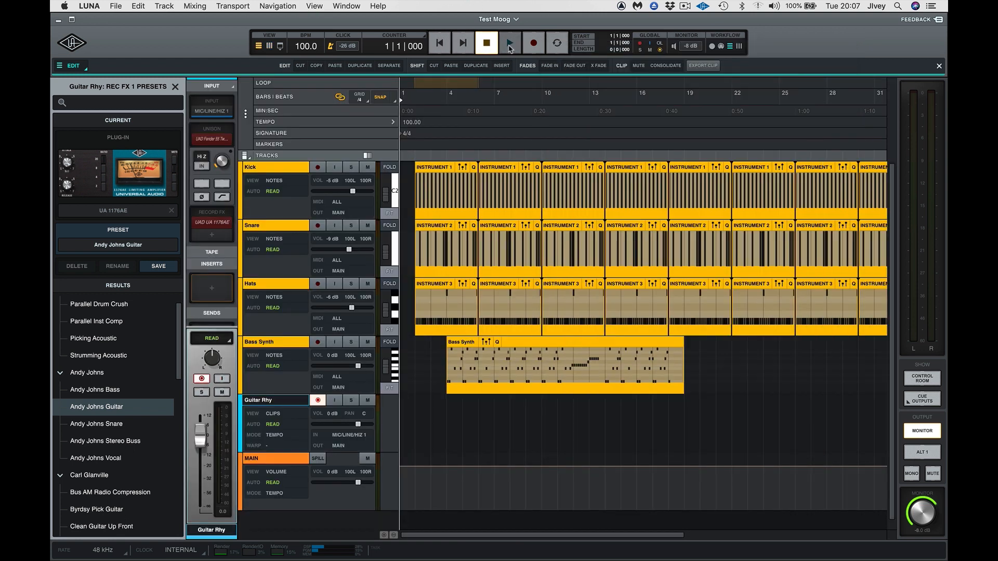
pyautogui.click(533, 45)
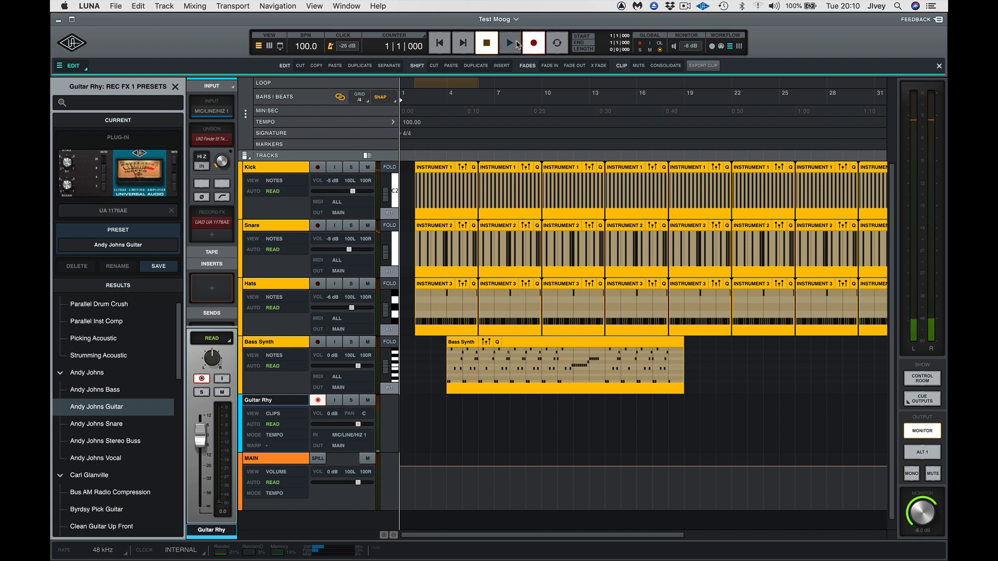
pyautogui.click(511, 44)
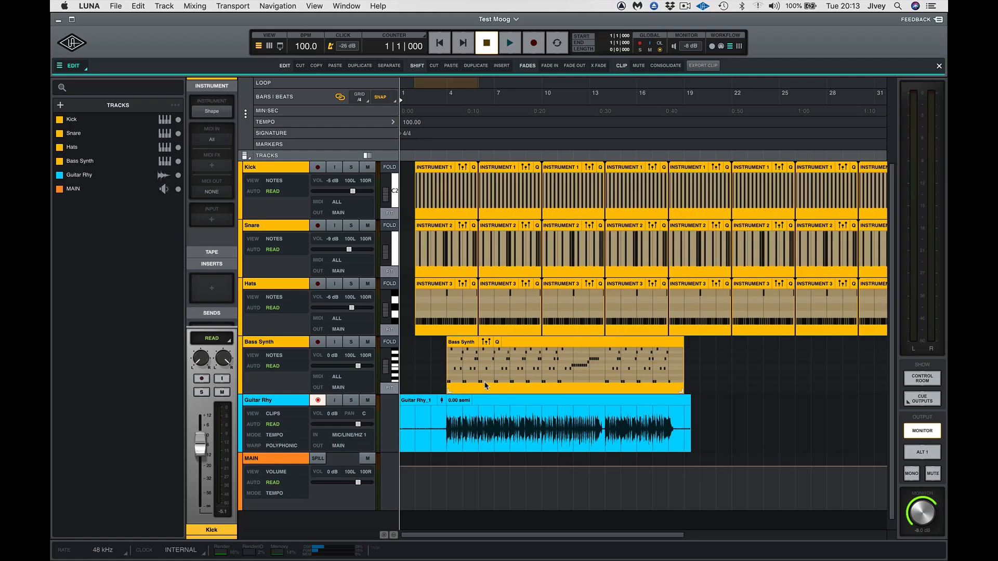
# Return to the mixer and create one mono audio track named Lead Guitar.
pyautogui.press('super+equal')
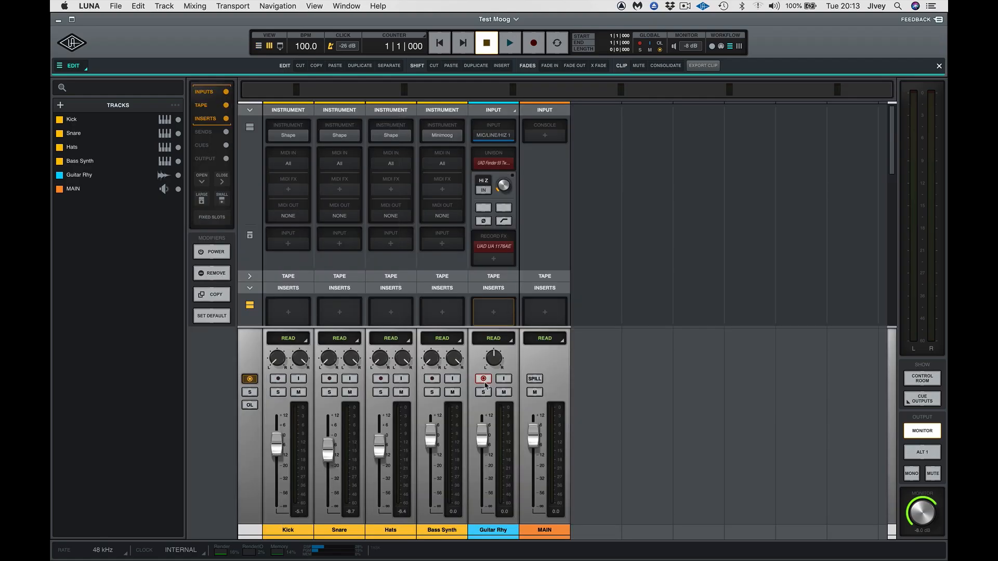
pyautogui.press('super+shift+n')
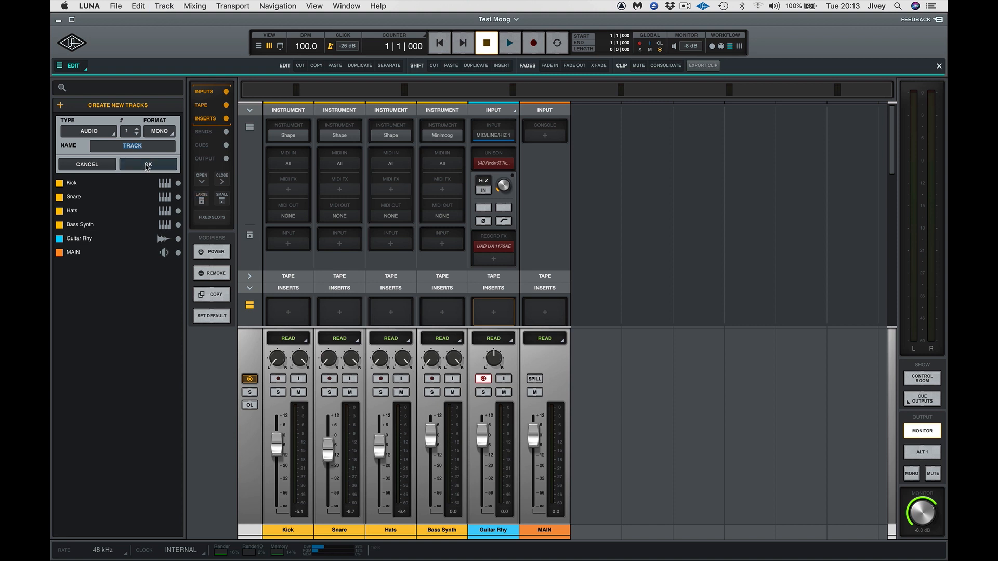
pyautogui.click(148, 164)
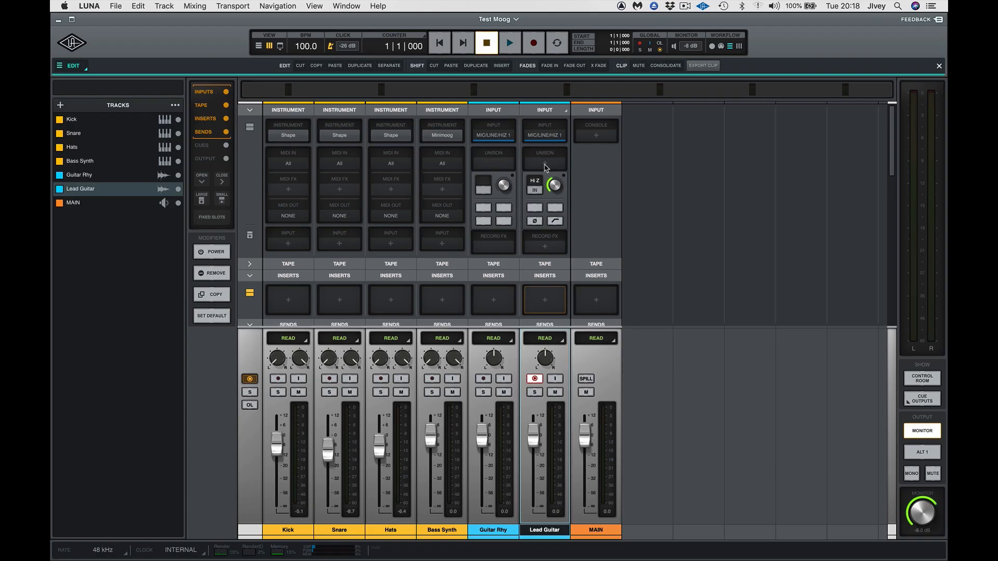
# Search for "fr" and load the Friedman Buxom Betty plug-in into the Lead Guitar track's Unison slot.
pyautogui.click(574, 221)
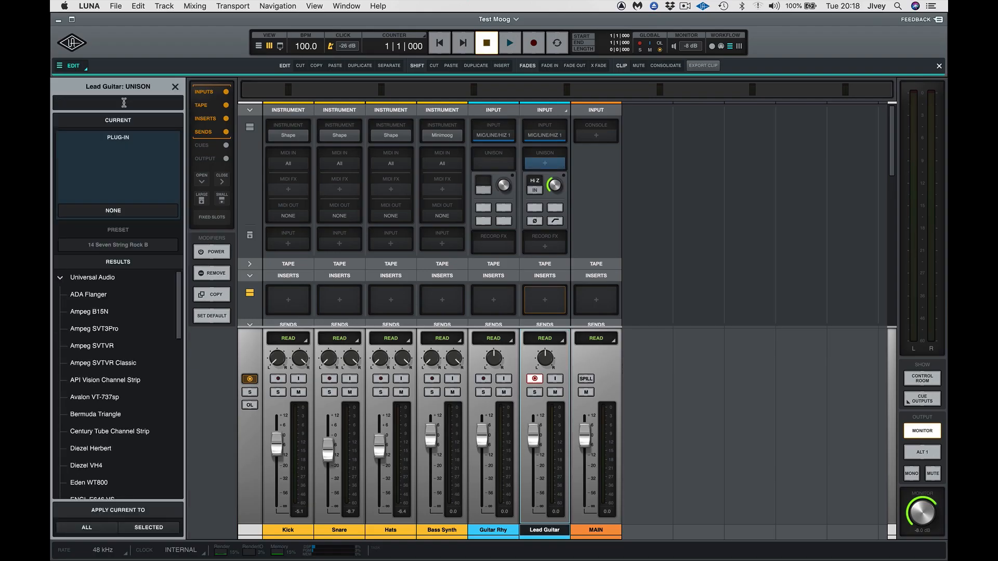
pyautogui.write('fr')
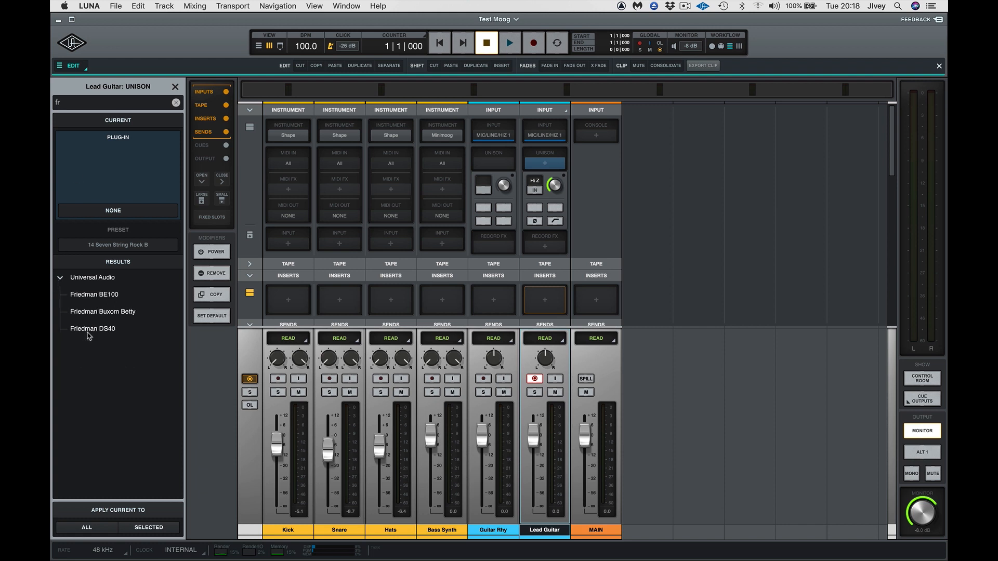
pyautogui.doubleClick(94, 312)
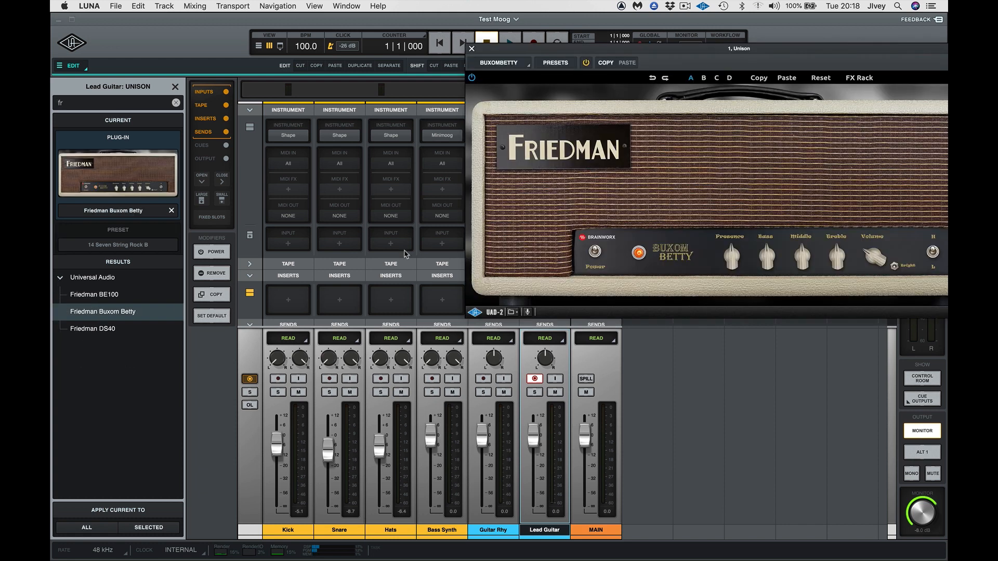
pyautogui.moveTo(714, 49); pyautogui.dragTo(493, 54)
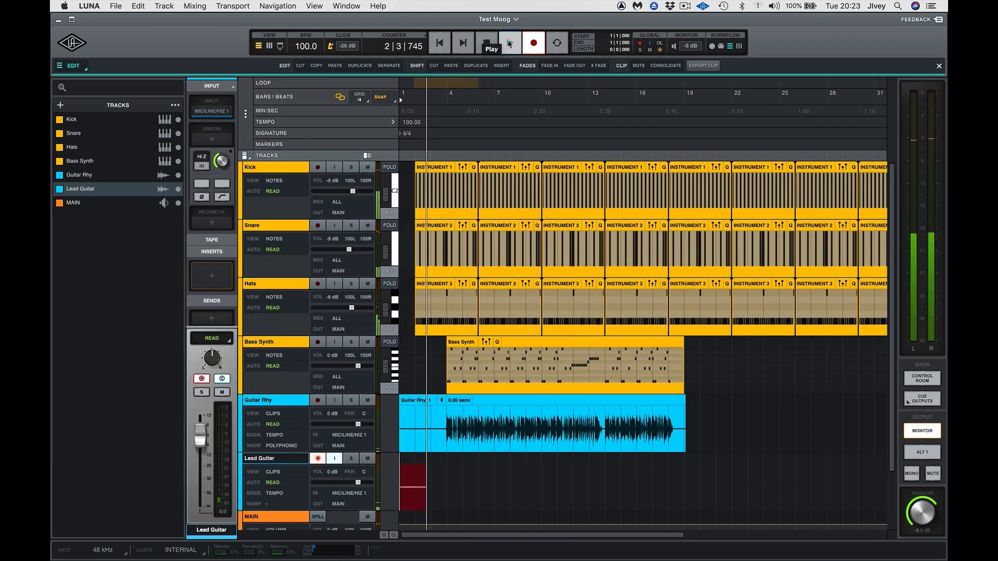
# Record a lead guitar take on the Lead Guitar track from bar 1.
pyautogui.click(510, 44)
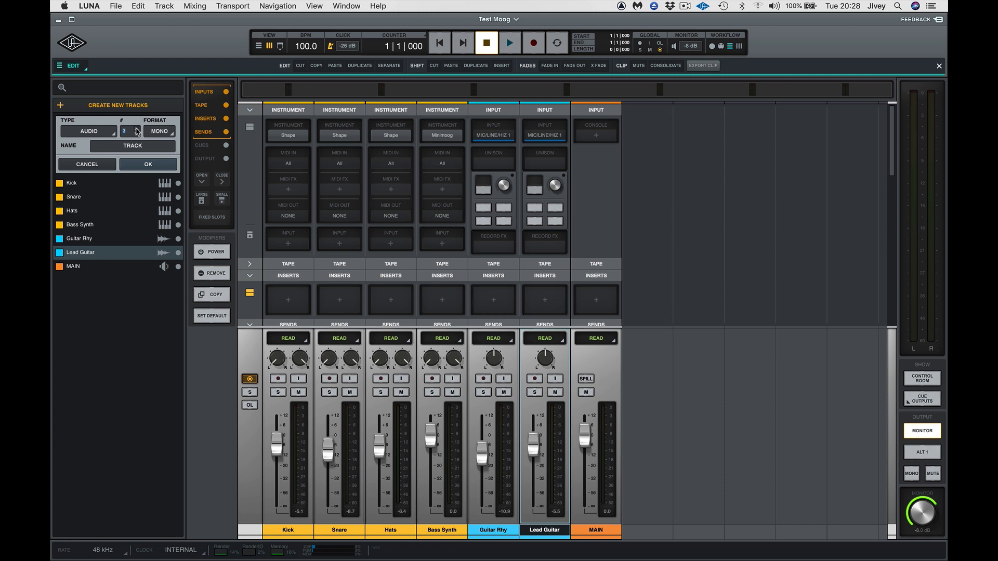
# Create three mono audio tracks and rename them BV 1, BV2 and BV3.
pyautogui.click(147, 166)
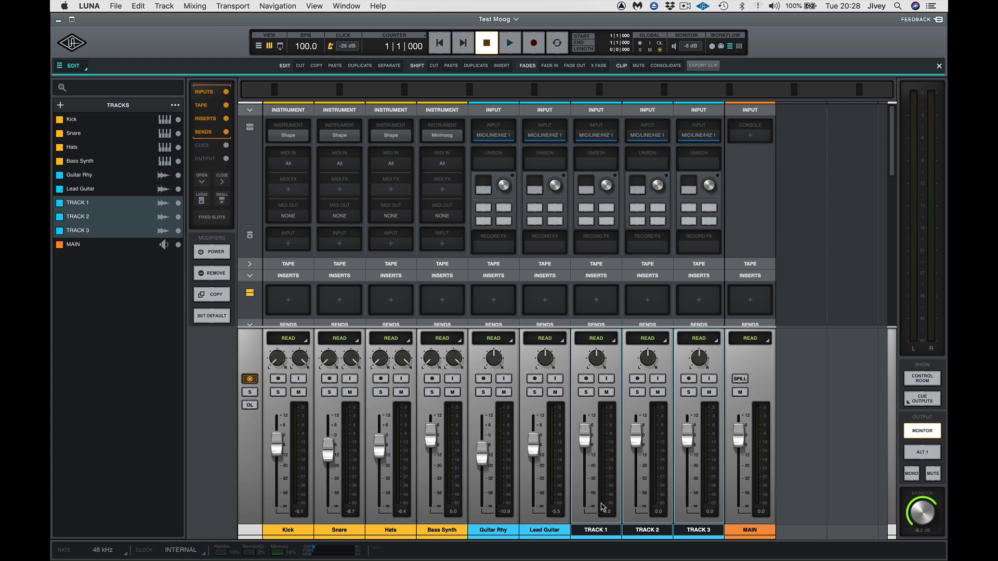
pyautogui.doubleClick(596, 530)
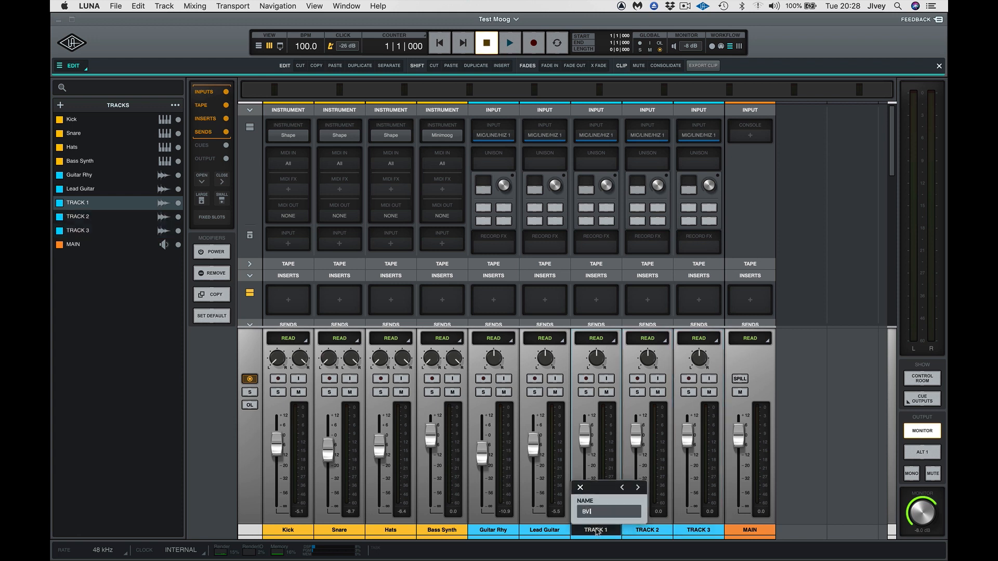
pyautogui.write('BV1')
pyautogui.click(638, 488)
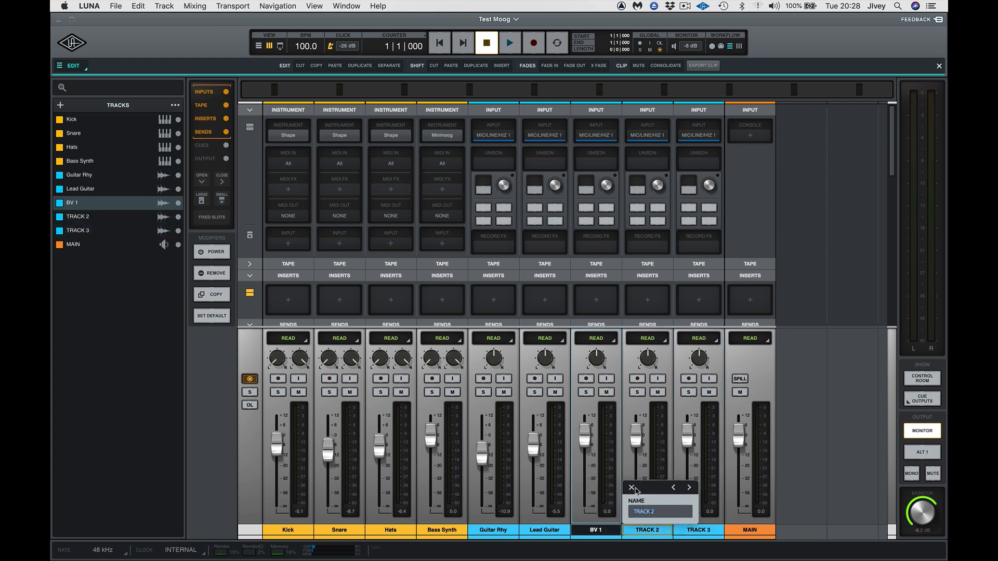
pyautogui.write('BV2')
pyautogui.click(689, 490)
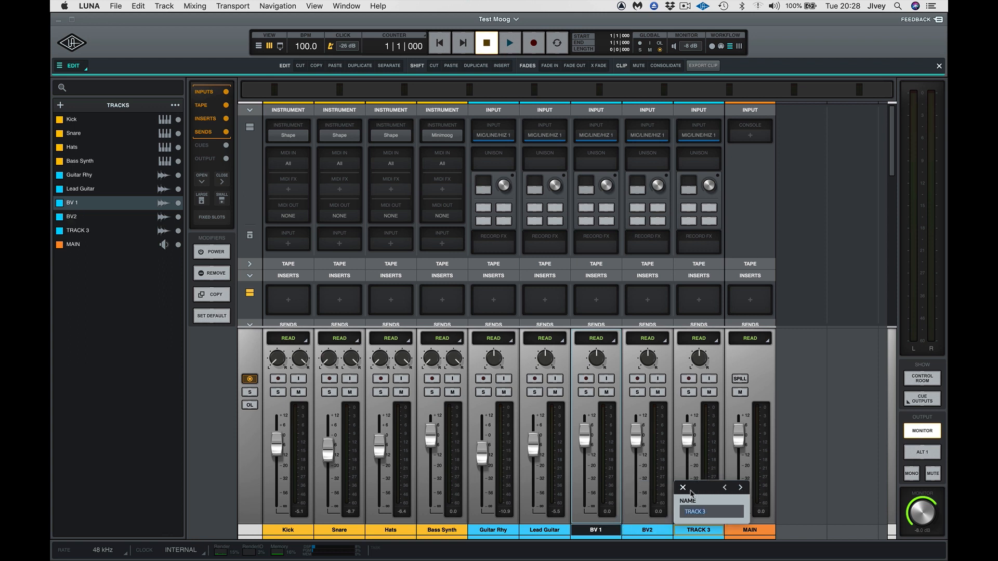
pyautogui.write('BV3')
pyautogui.press('Return')
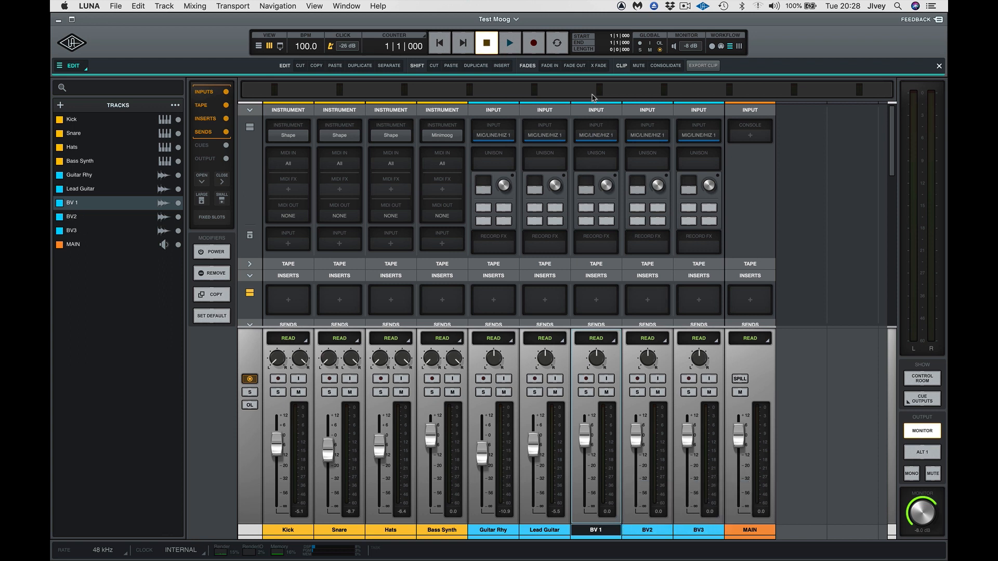
# Set the input of the BV 1, BV2 and BV3 tracks to MIC/LINE/HIZ 2.
pyautogui.click(598, 136)
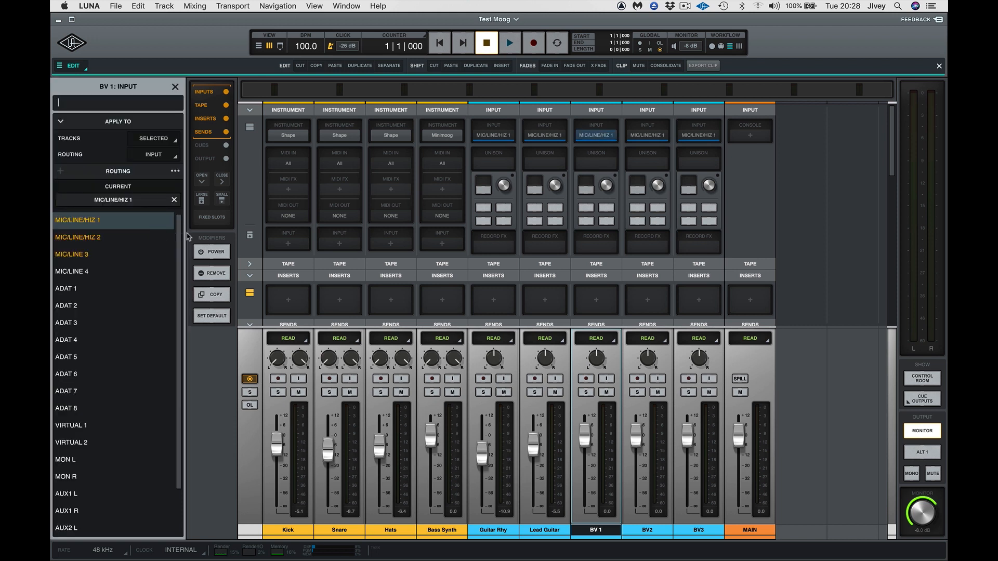
pyautogui.click(88, 238)
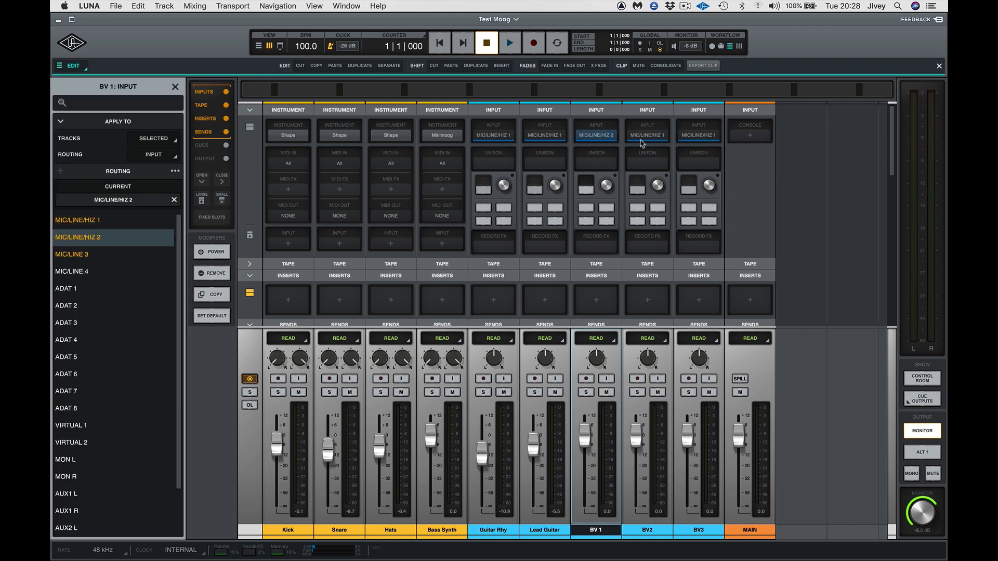
pyautogui.keyDown('shift'); pyautogui.click(695, 537); pyautogui.keyUp('shift')
pyautogui.click(647, 136)
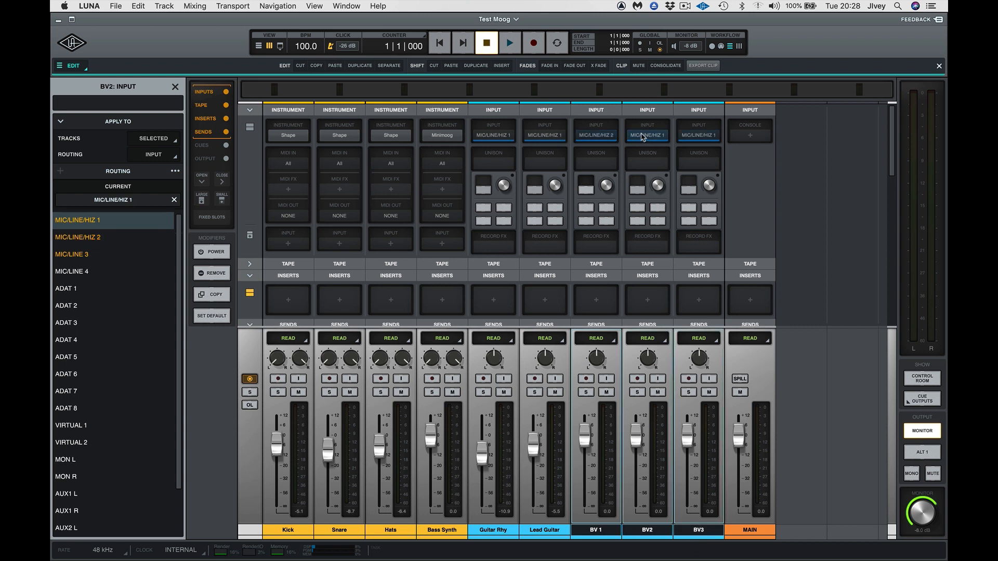
pyautogui.click(84, 238)
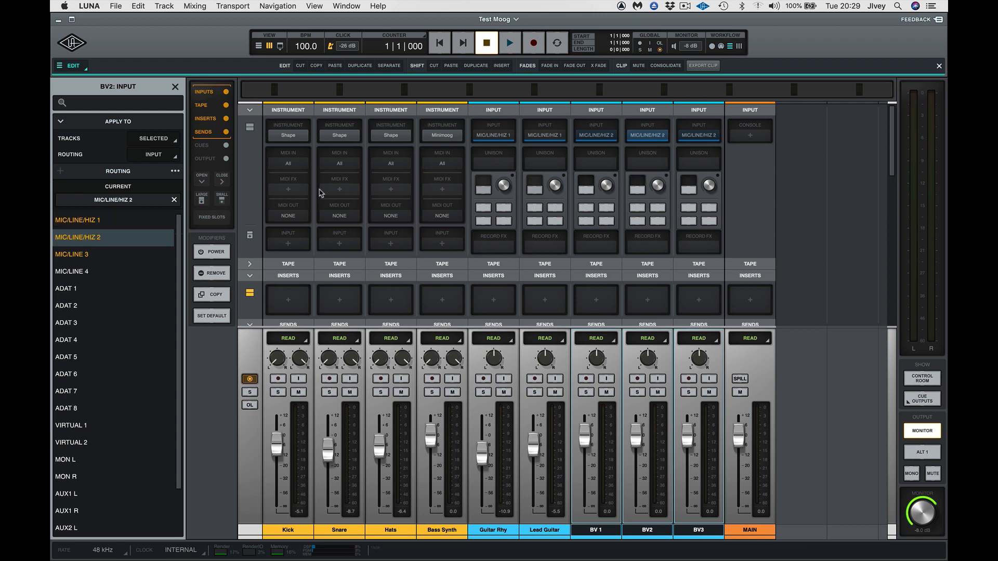
# Record-enable only the BV 1 track, search for "ava" and load the Avalon VT-737sp into its Unison slot.
pyautogui.click(749, 531)
pyautogui.click(594, 530)
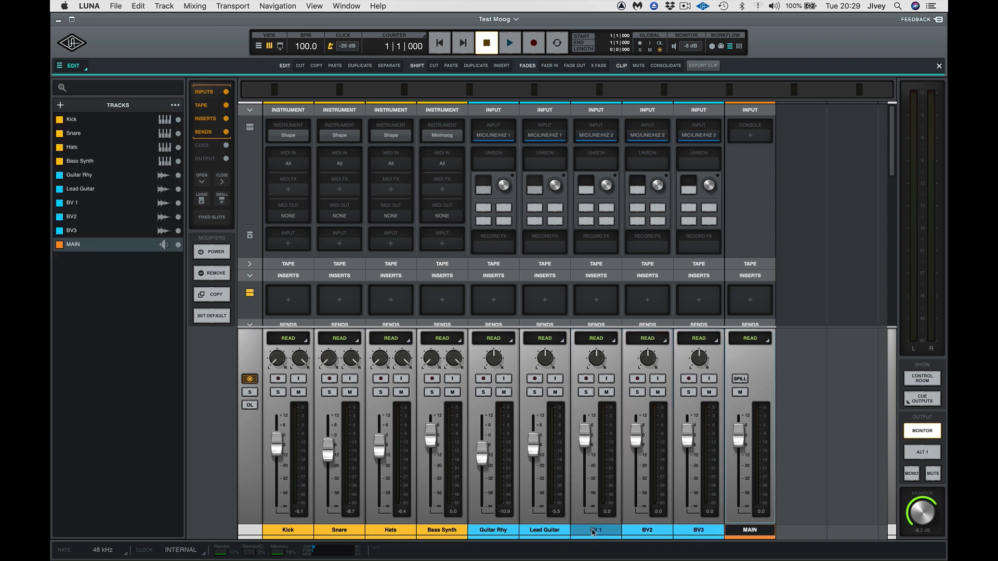
pyautogui.click(586, 379)
pyautogui.click(596, 165)
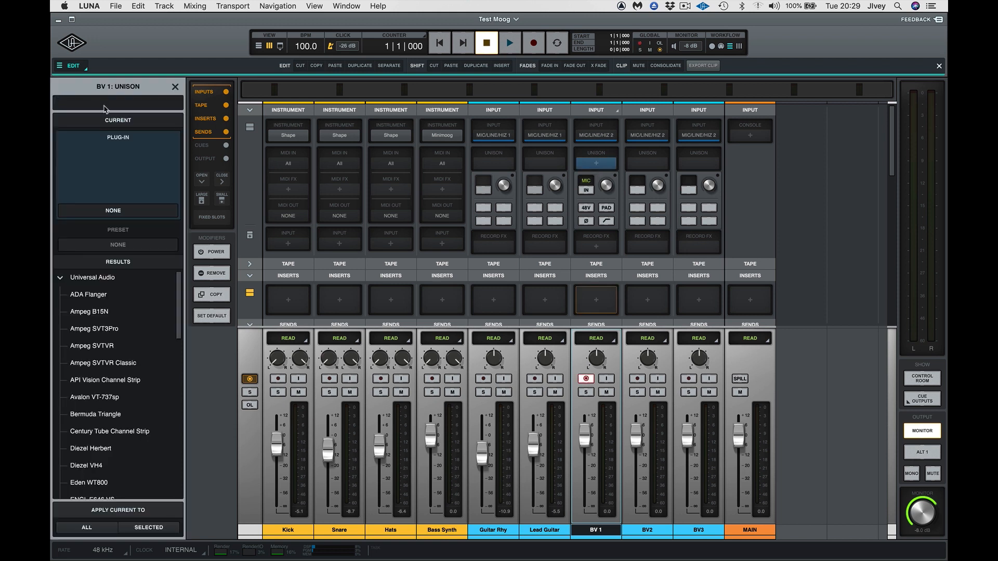
pyautogui.write('ava')
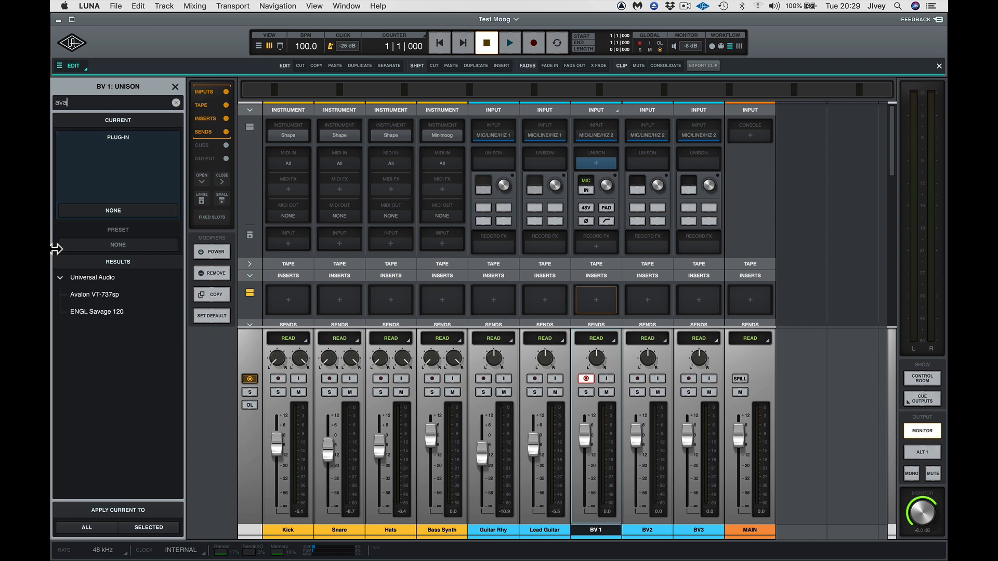
pyautogui.click(96, 298)
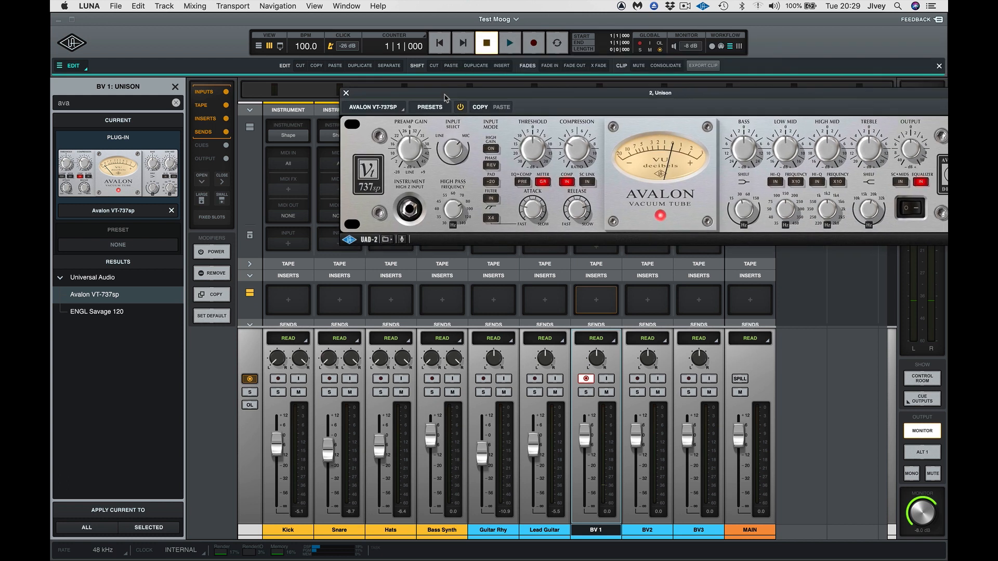
# Load the Vocals preset in the BV 1 track's Avalon VT-737sp, close the plug-in window and turn on 48V phantom power.
pyautogui.click(390, 109)
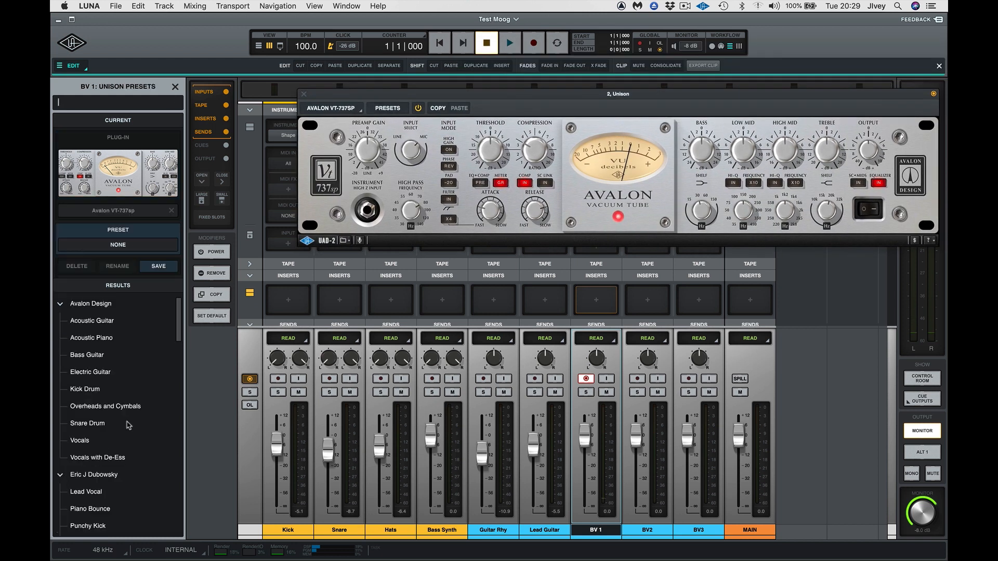
pyautogui.scroll(-3, 124, 431)
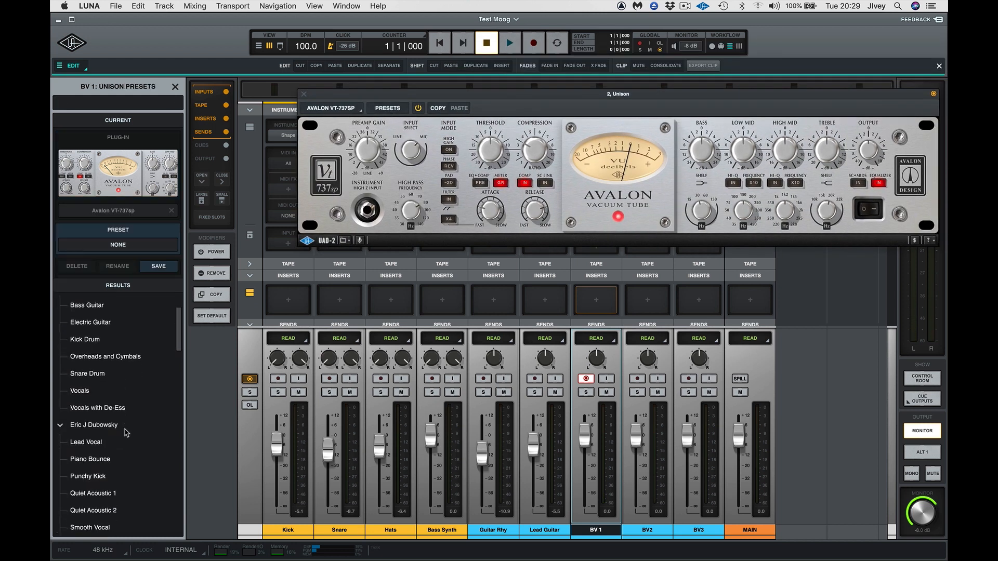
pyautogui.click(84, 392)
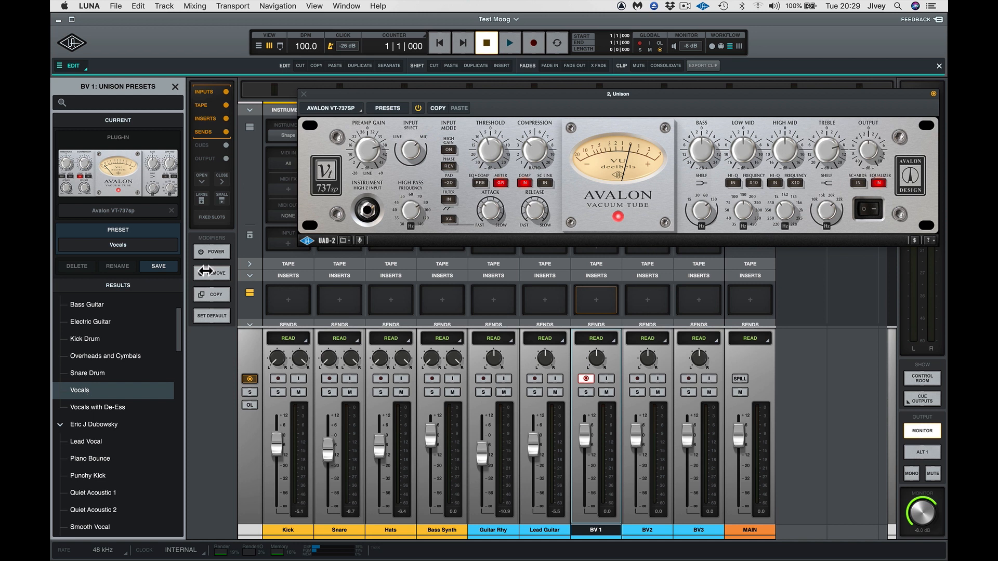
pyautogui.click(304, 94)
pyautogui.click(587, 210)
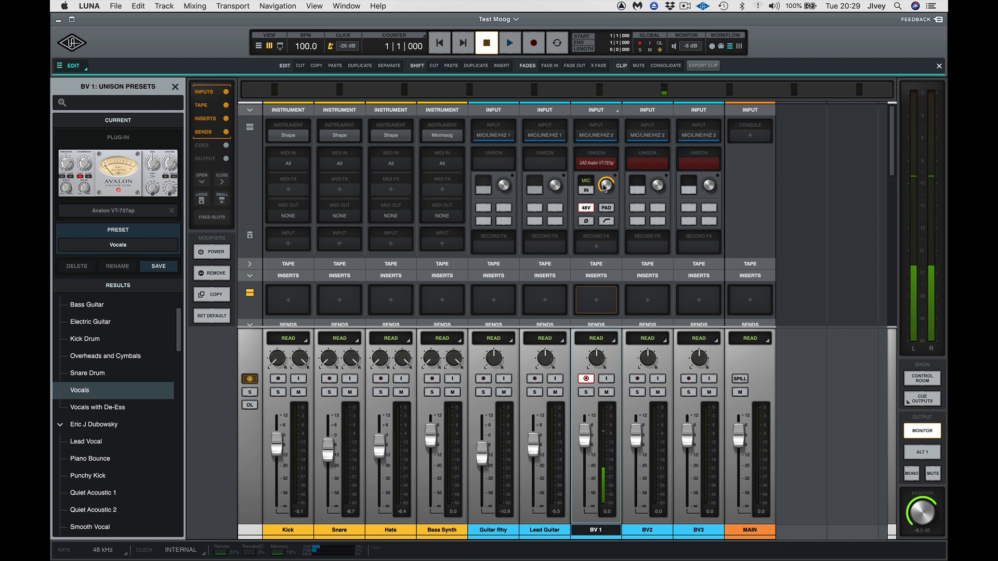
# Record a backing vocal take on the BV 1 track from bar 1 in the timeline view.
pyautogui.press('super+equal')
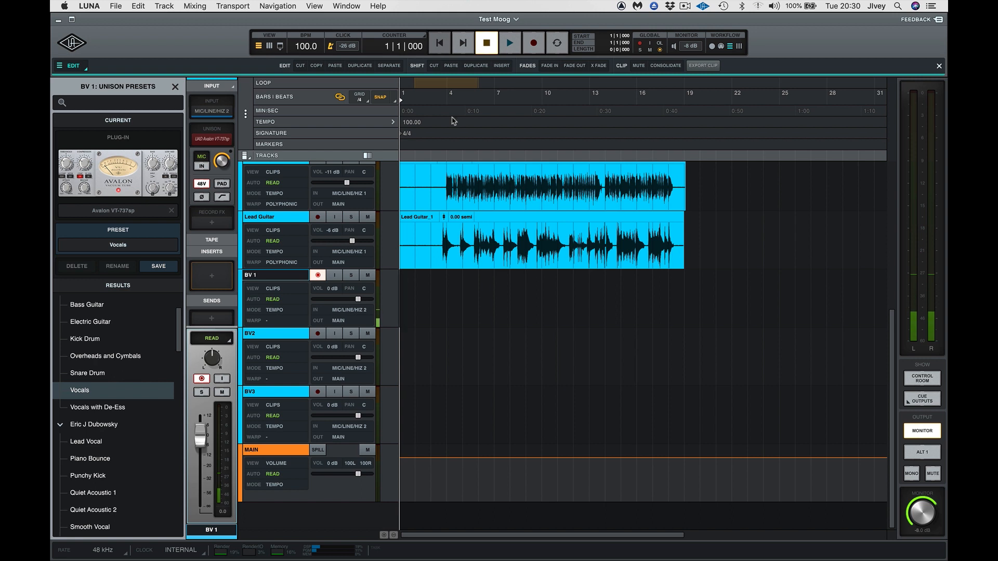
pyautogui.click(533, 44)
pyautogui.click(509, 46)
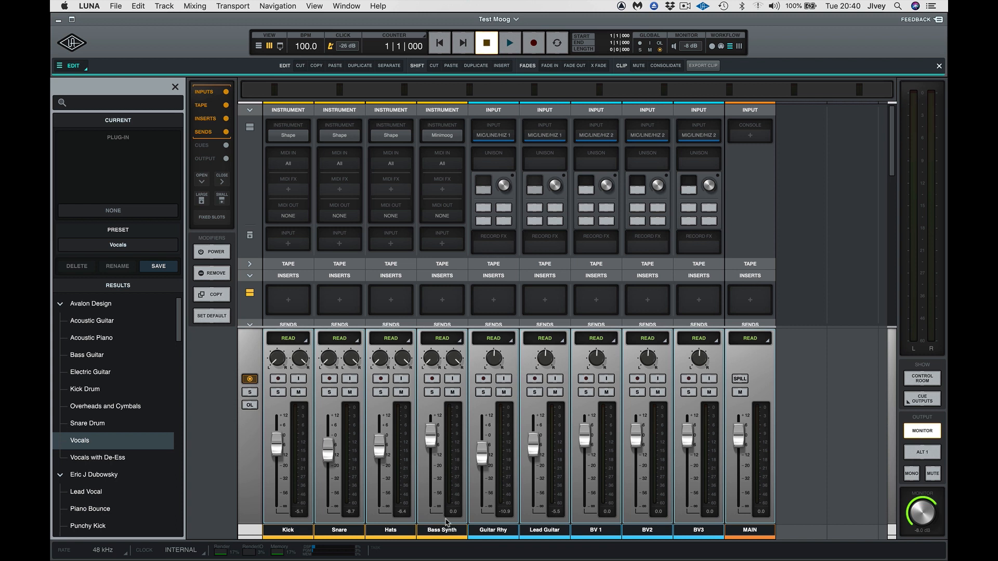
# Pan BV 1 to about 53L and BV3 to about 62R, and lower the BV 1, BV2 and BV3 faders to about -6.4, -5.8 and -4.2 dB.
pyautogui.click(447, 529)
pyautogui.click(596, 530)
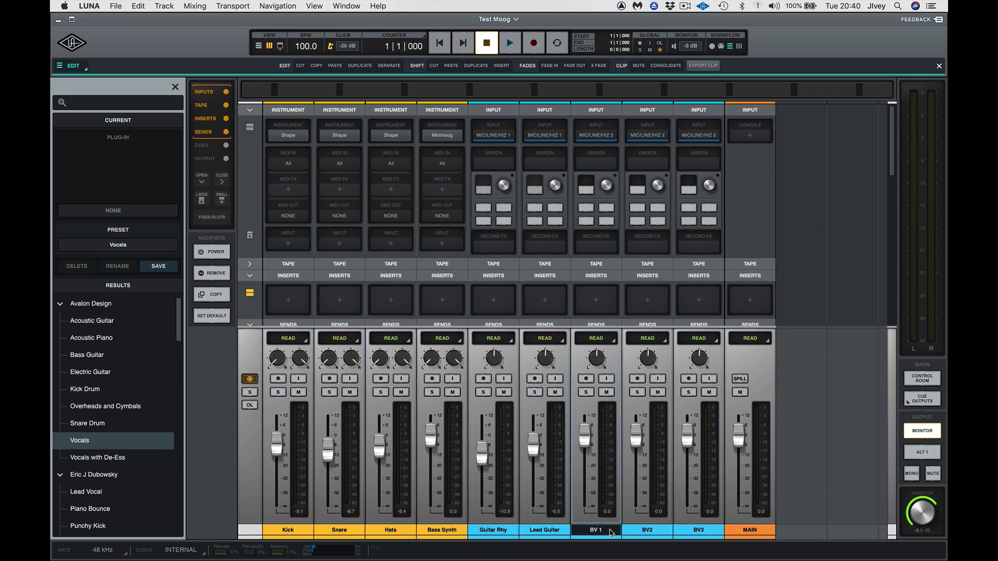
pyautogui.moveTo(595, 359); pyautogui.dragTo(596, 388)
pyautogui.moveTo(699, 360); pyautogui.dragTo(698, 322)
pyautogui.moveTo(586, 436); pyautogui.dragTo(684, 444)
pyautogui.moveTo(584, 446); pyautogui.dragTo(585, 447)
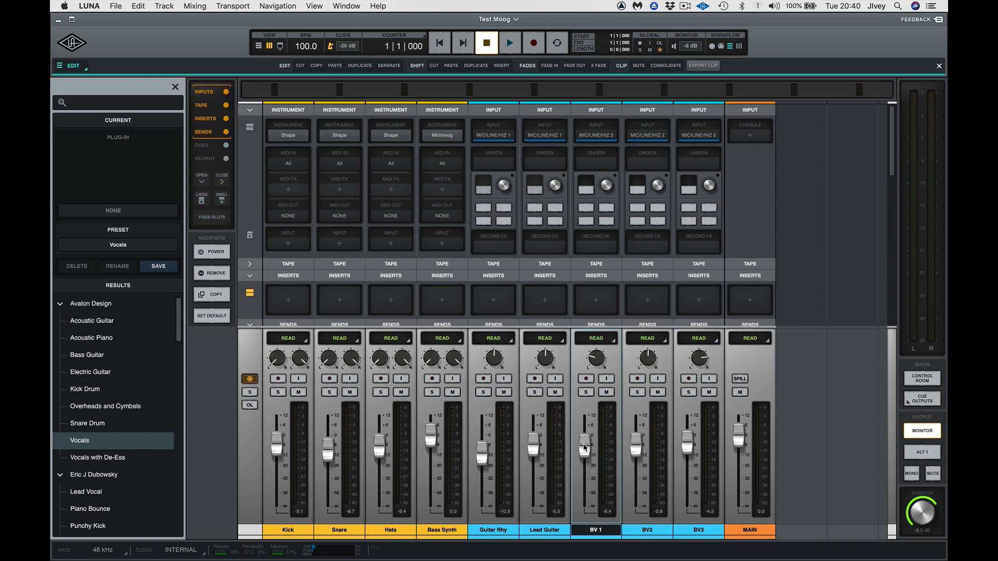
# Select the three BV tracks and create one stereo bus named BV Bus with the Neve Summing console.
pyautogui.keyDown('shift'); pyautogui.click(690, 531); pyautogui.keyUp('shift')
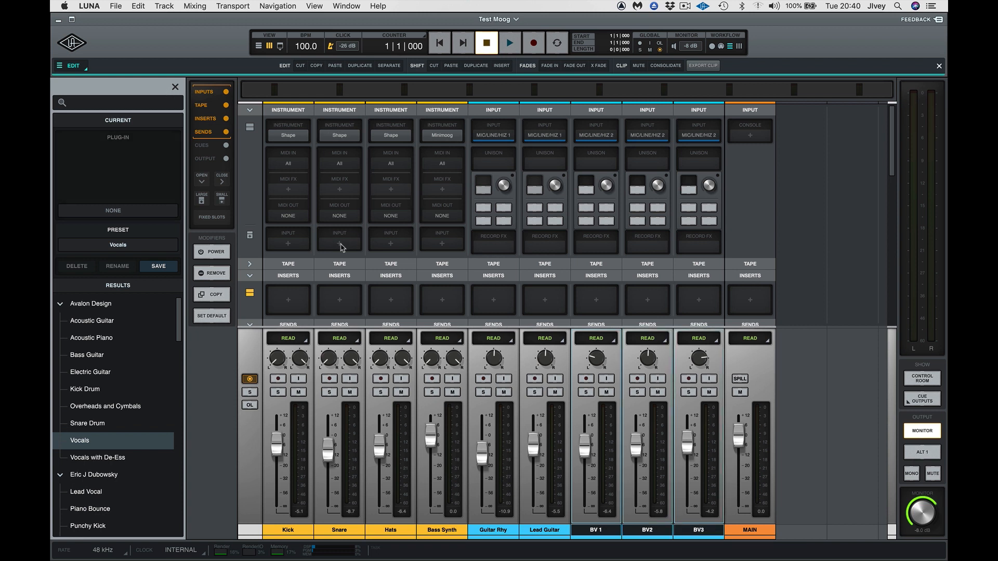
pyautogui.press('super+shift+n')
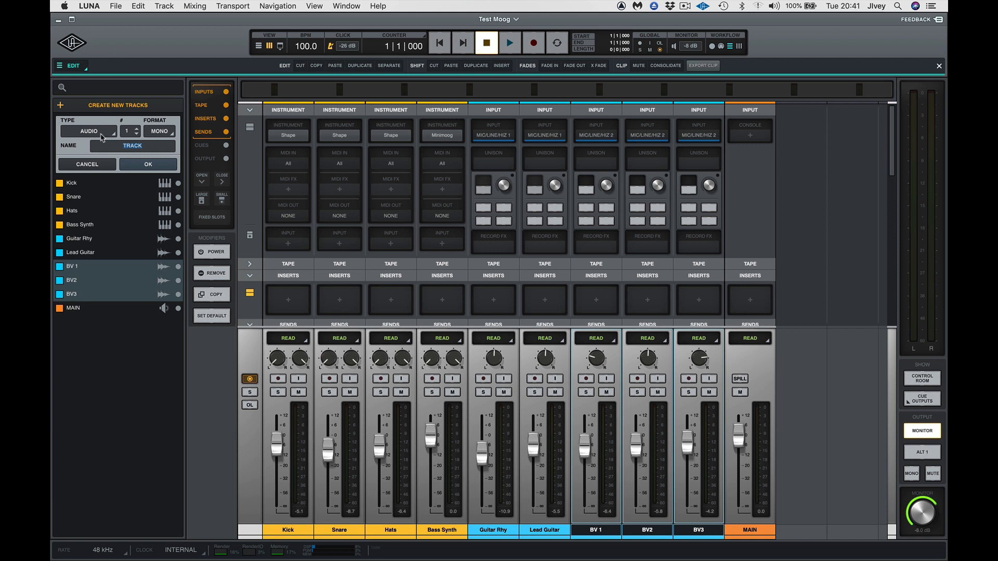
pyautogui.click(92, 130)
pyautogui.click(85, 168)
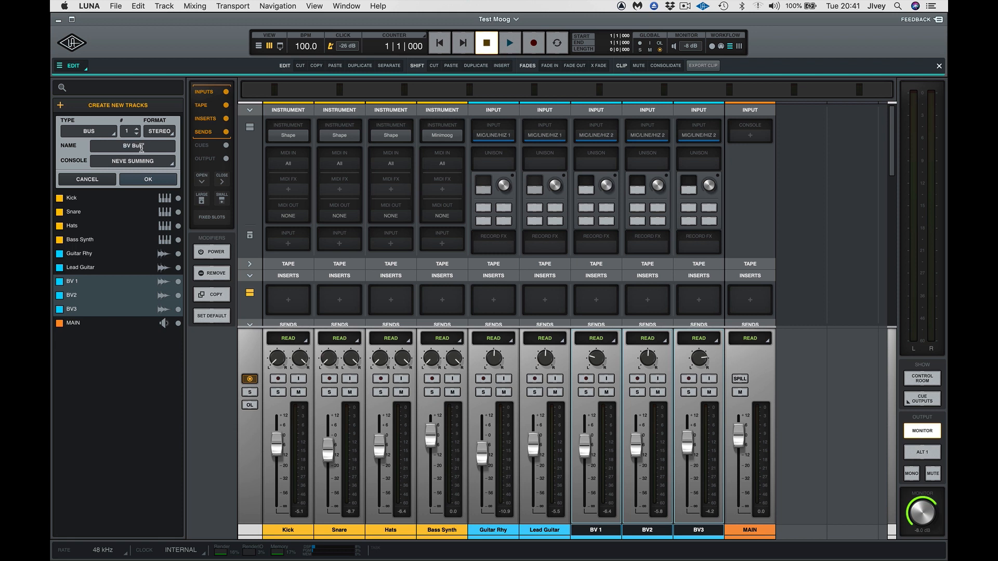
pyautogui.press('Return')
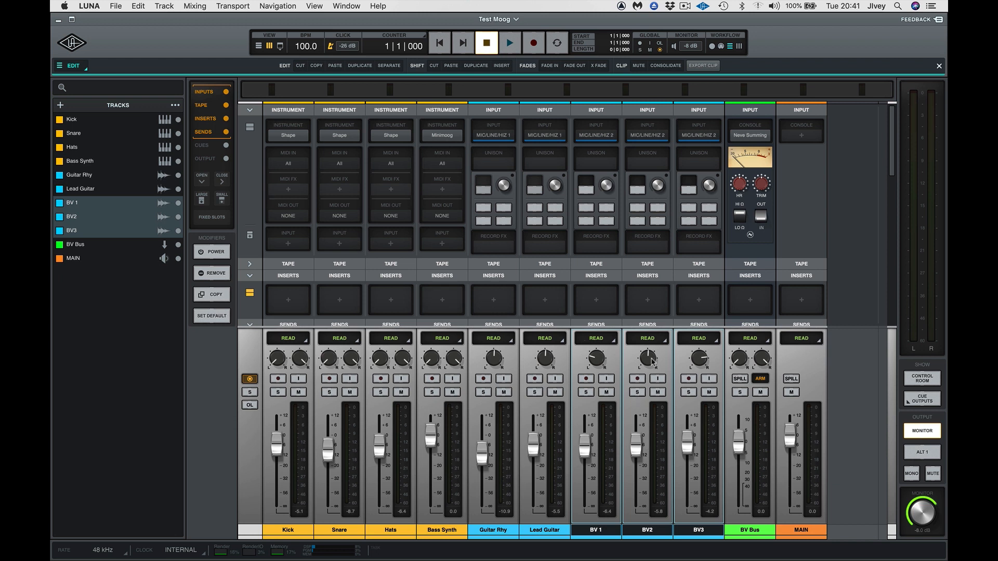
# Route the outputs of the selected BV 1, BV2 and BV3 tracks to BV Bus and return to the inputs section.
pyautogui.click(205, 159)
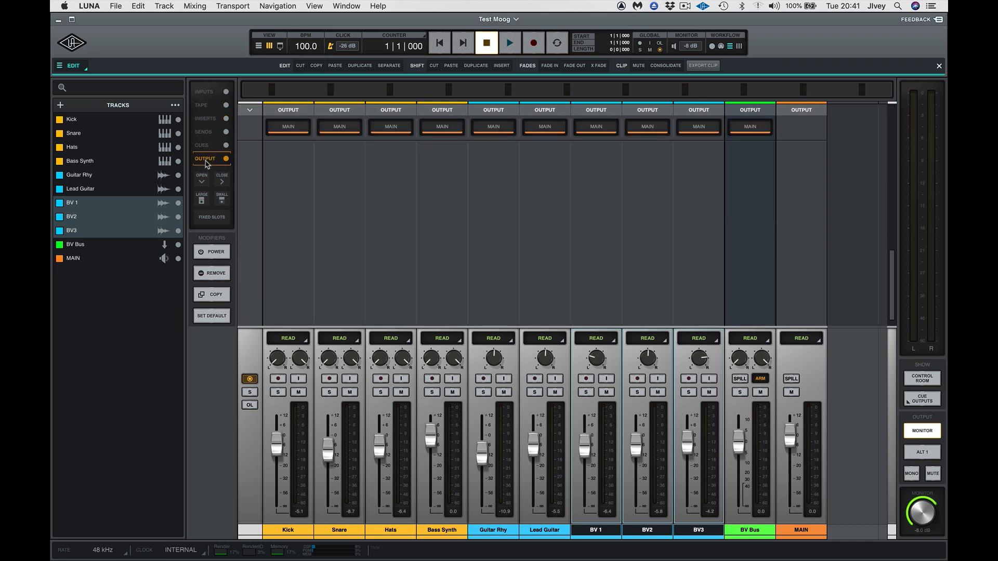
pyautogui.click(596, 128)
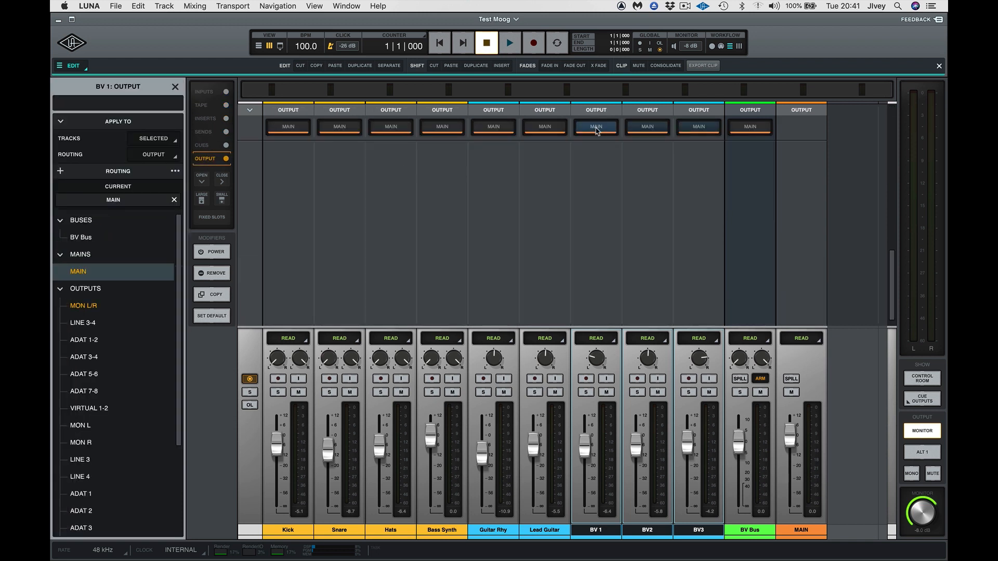
pyautogui.click(81, 238)
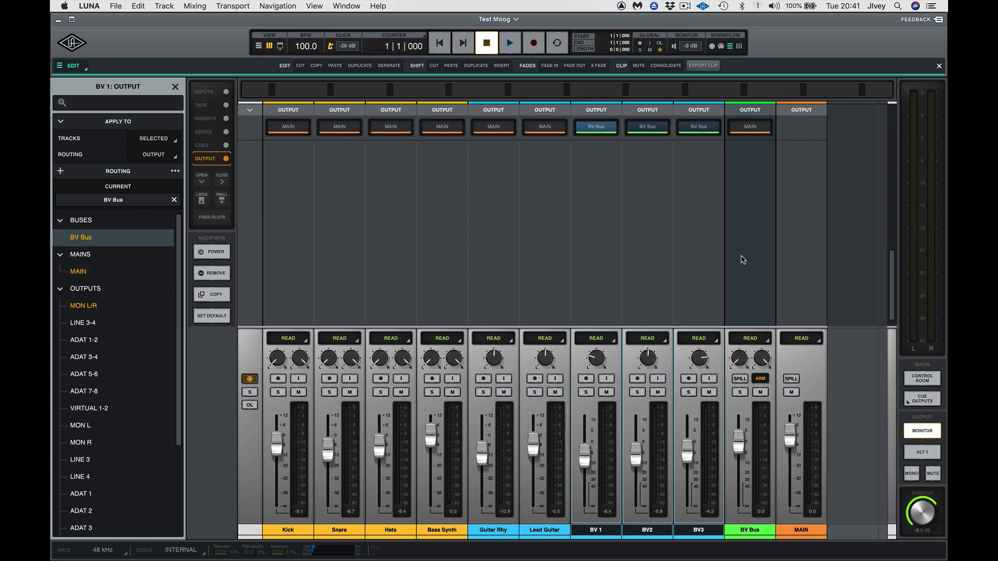
pyautogui.scroll(10, 750, 238)
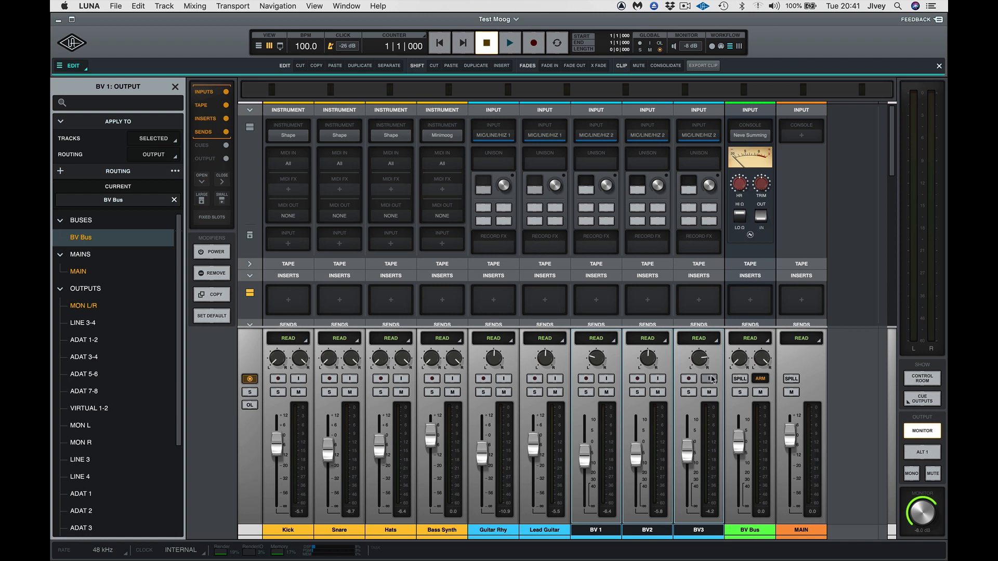
# Play back the song with the BV 1, BV2 and BV3 tracks soloed, and stop playback.
pyautogui.press('space')
pyautogui.click(637, 393)
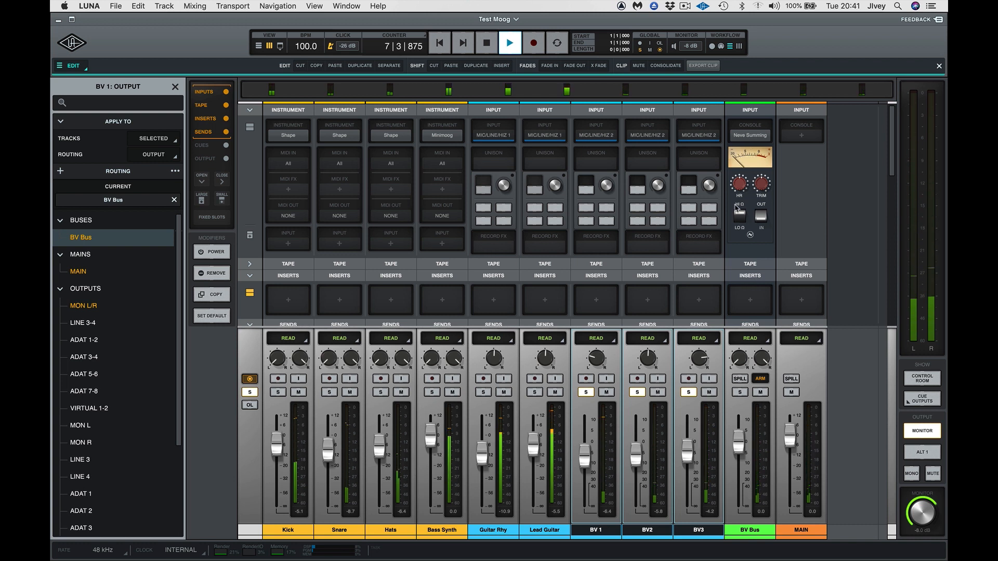
pyautogui.press('space')
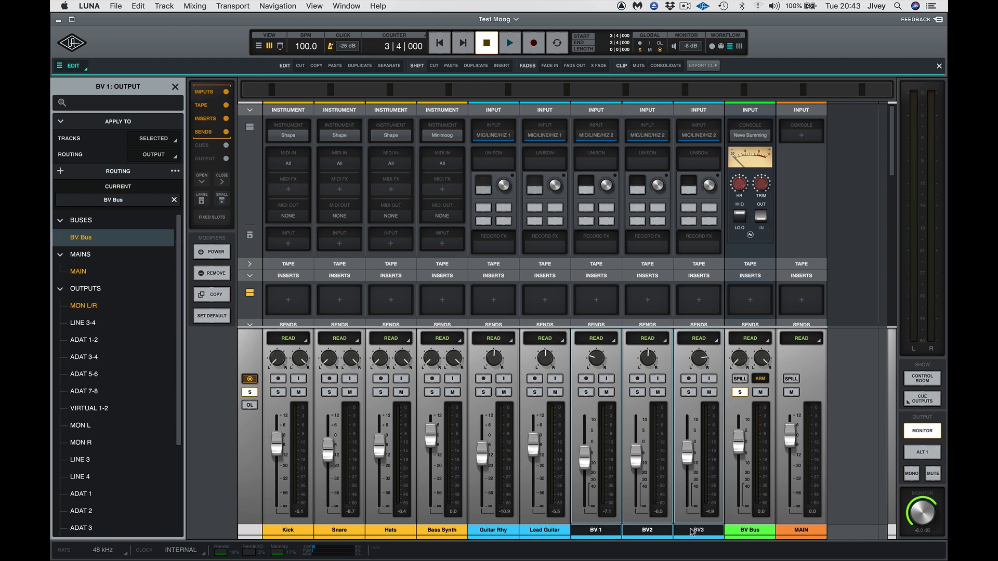
# Spill the BV Bus to view only its member tracks, and return to the full mixer.
pyautogui.click(739, 381)
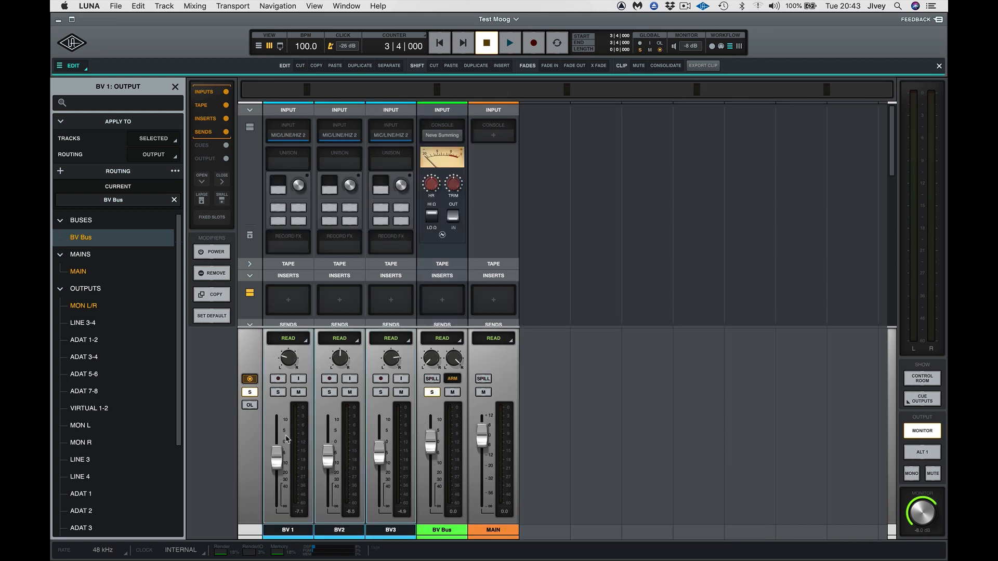
pyautogui.click(430, 379)
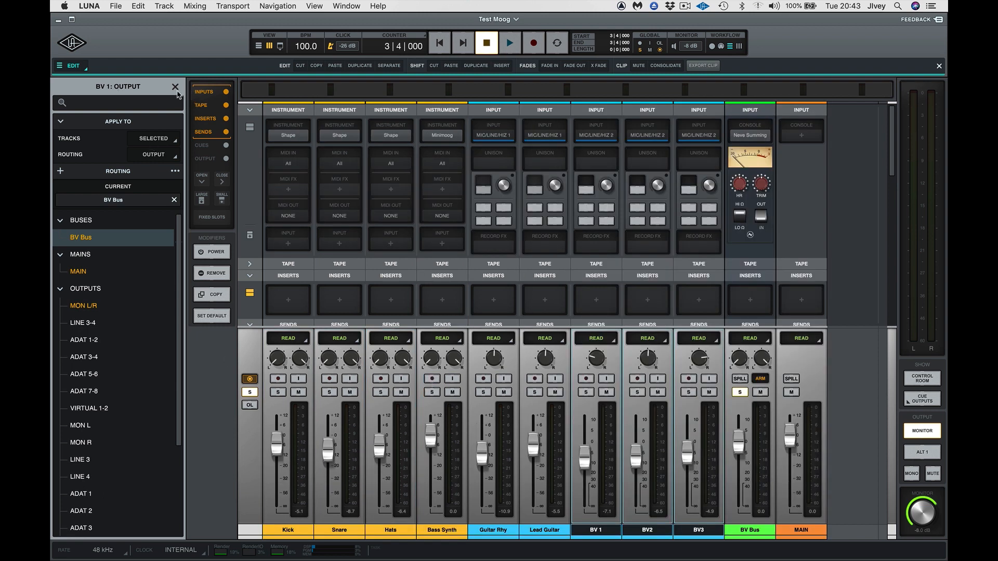
# Hide BV 1, BV2 and BV3 from the mixer, and spill the BV Bus to view them temporarily.
pyautogui.click(176, 91)
pyautogui.click(178, 202)
pyautogui.click(177, 217)
pyautogui.click(178, 230)
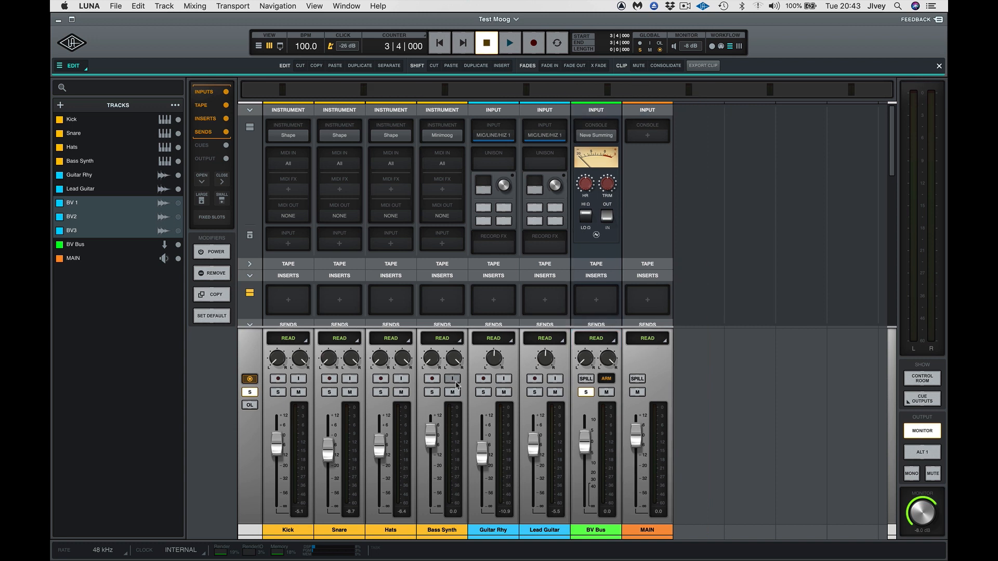
pyautogui.click(586, 379)
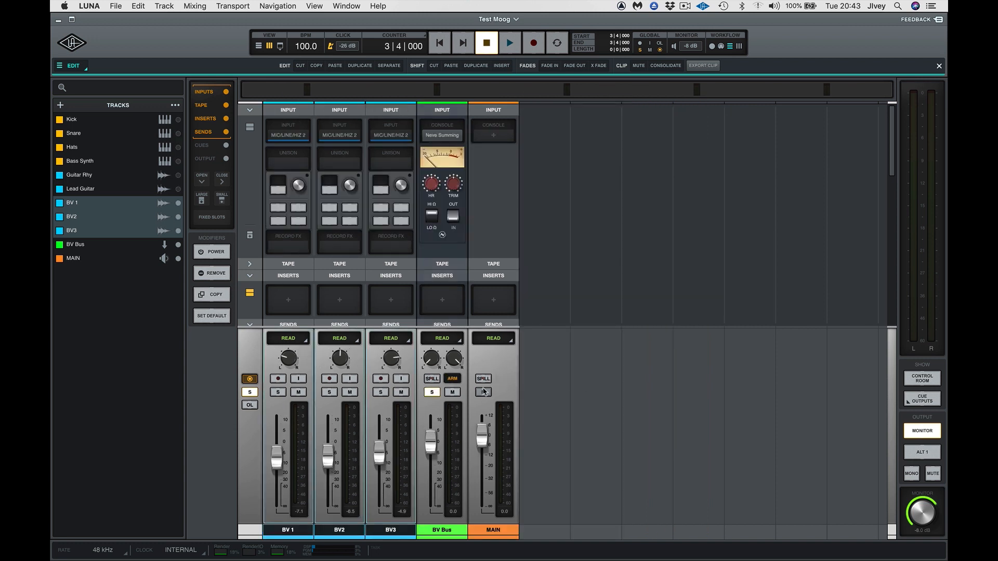
pyautogui.click(430, 379)
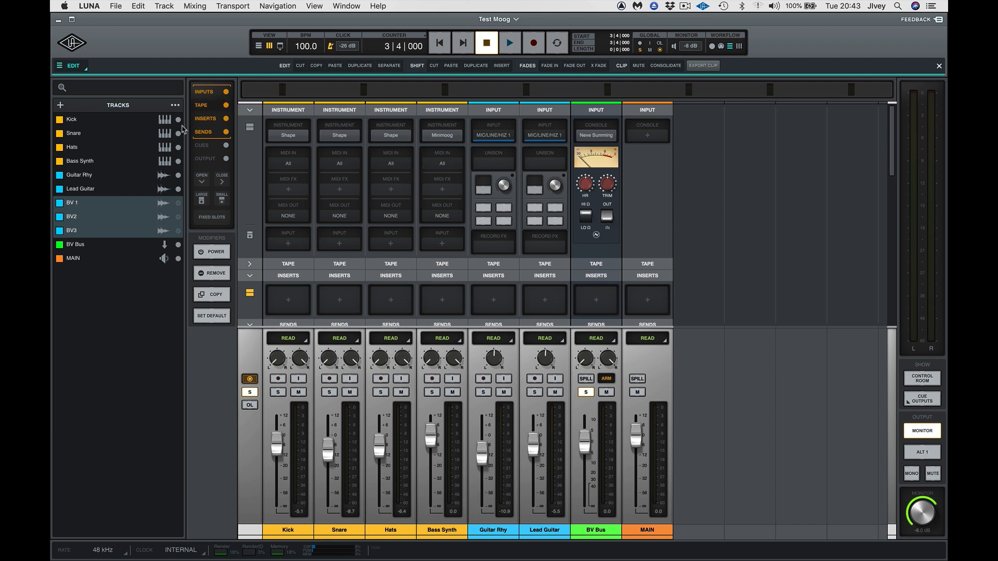
# Show the hidden BV 1, BV2 and BV3 tracks in the mixer again.
pyautogui.click(177, 203)
pyautogui.click(178, 217)
pyautogui.click(178, 231)
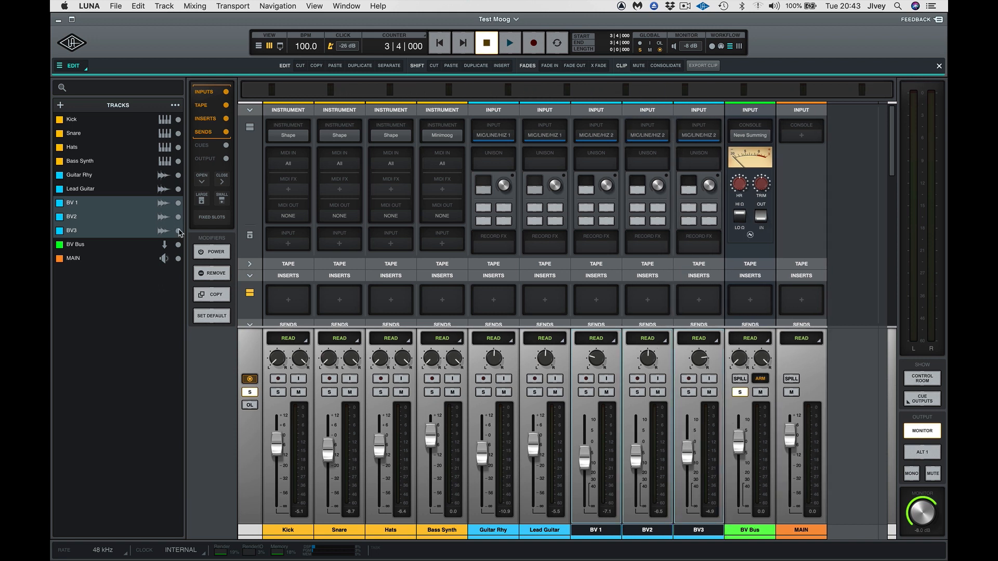
# Lower the BV3 fader to about -8.9 dB, and play the full mix in the mixer view with the BV Bus solo off.
pyautogui.click(724, 520)
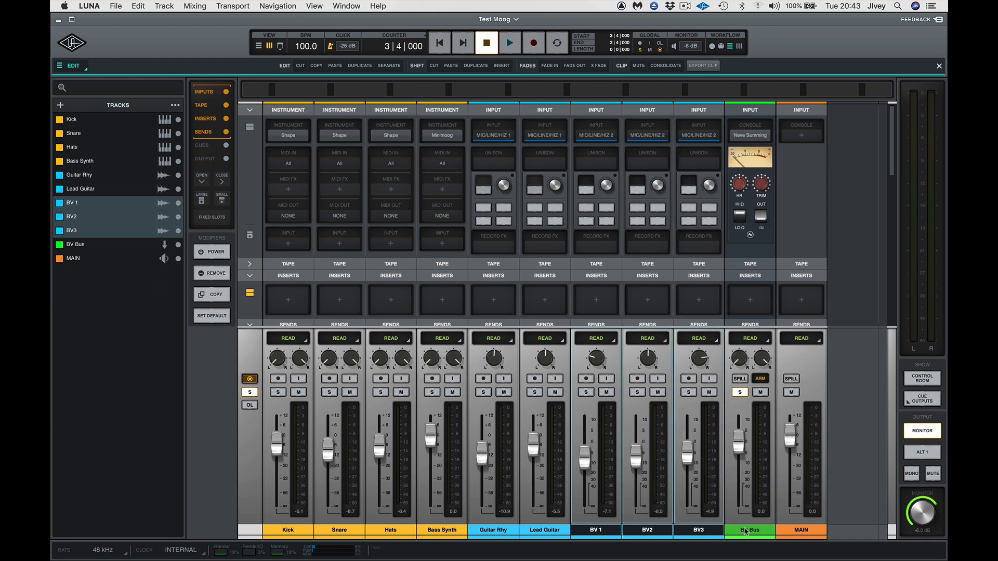
pyautogui.moveTo(684, 452); pyautogui.dragTo(684, 460)
pyautogui.press('space')
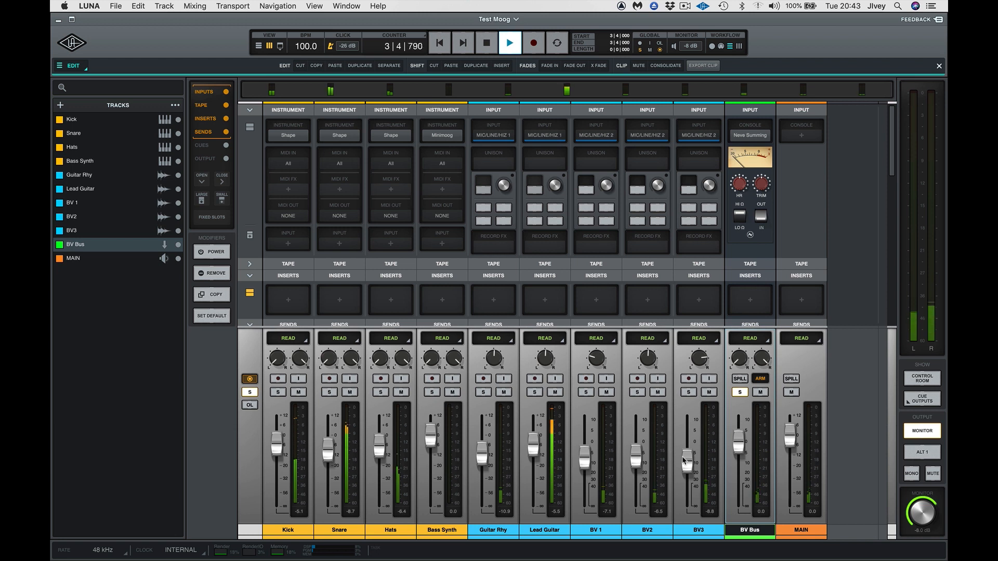
pyautogui.click(739, 393)
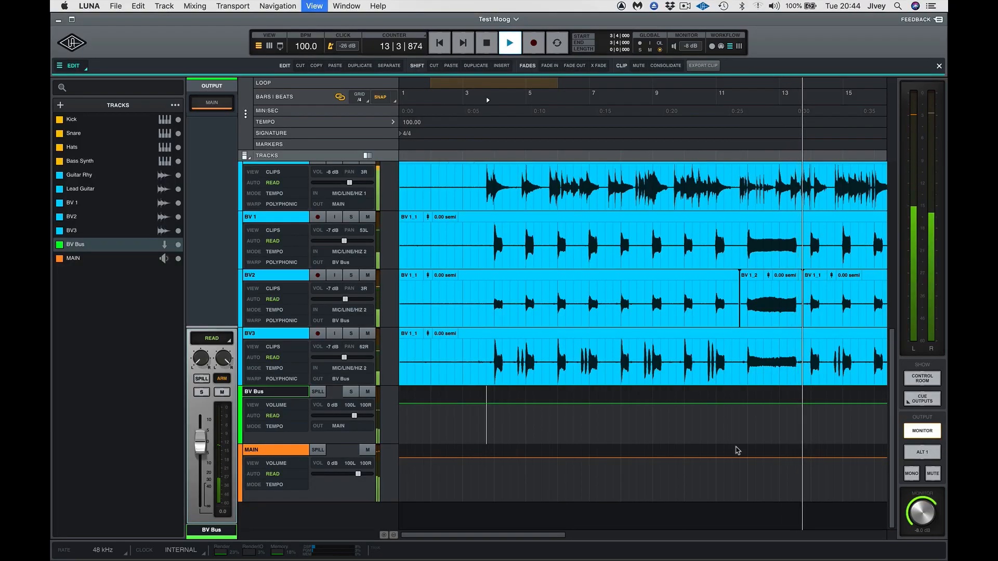
pyautogui.press('super+equal')
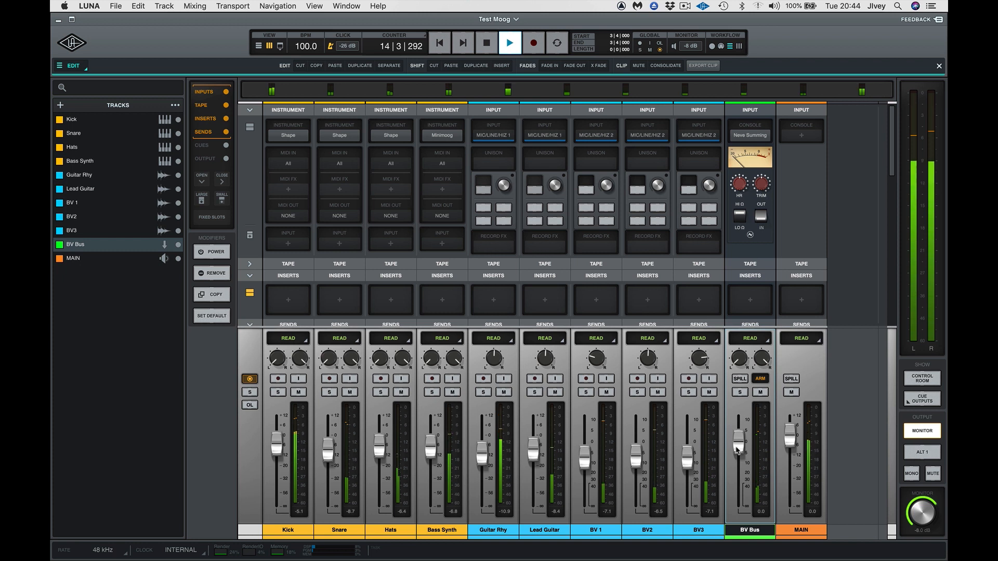